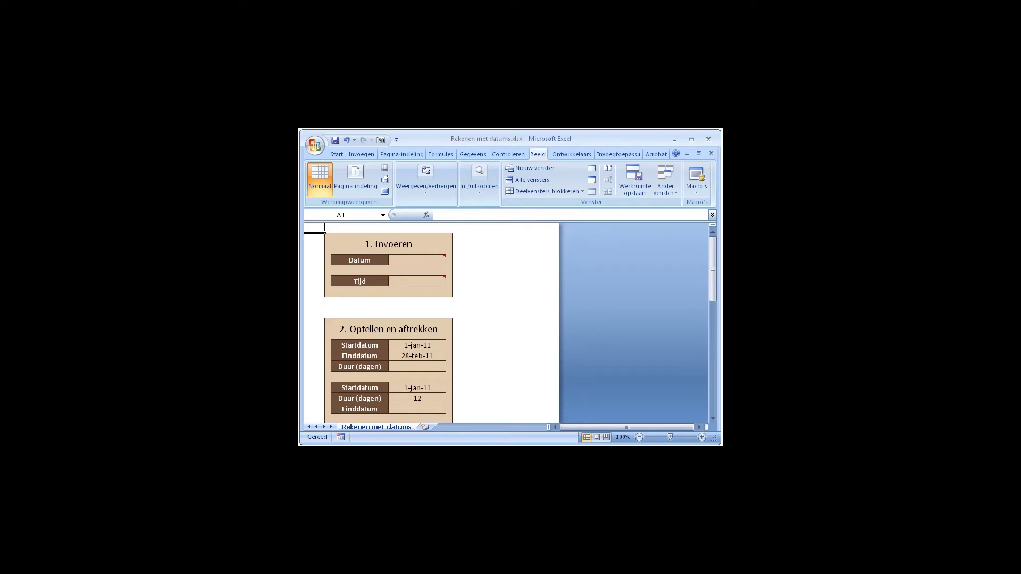
- Enter today's date, 29-07-11, in the Datum cell D4 with Ctrl+;
click(407, 259)
mouse_move(416, 260)
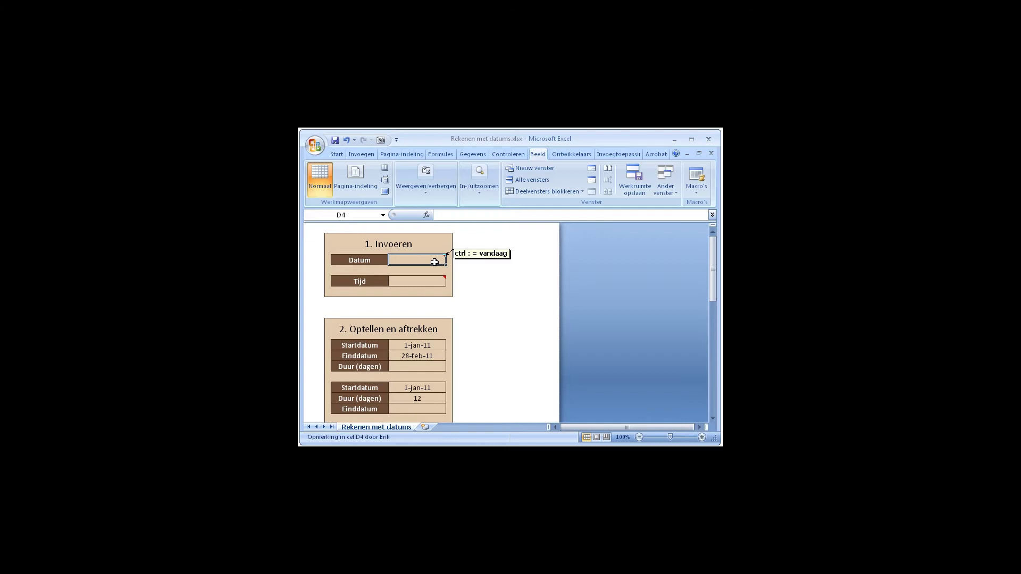
key(ctrl+semicolon)
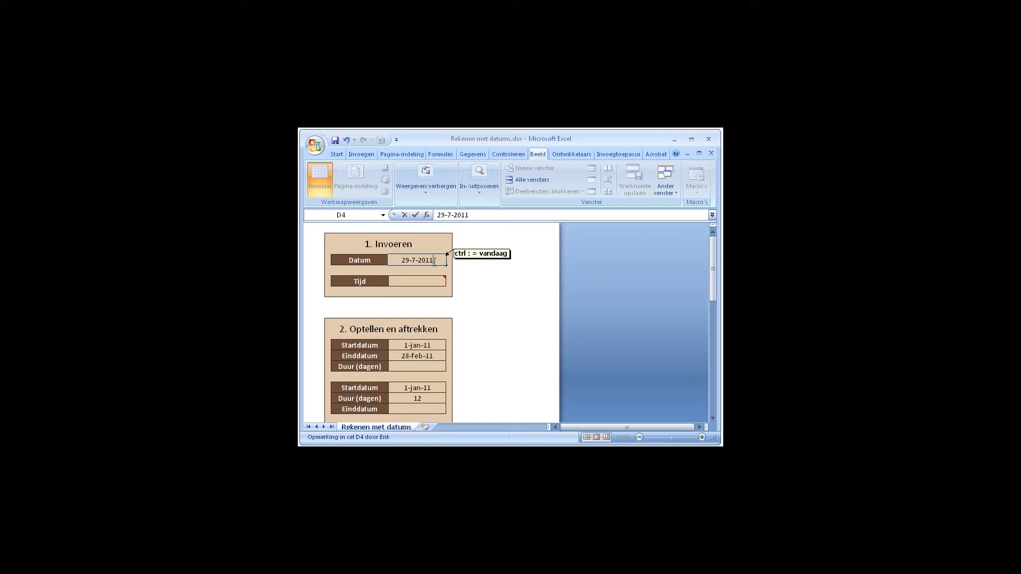
key(Return)
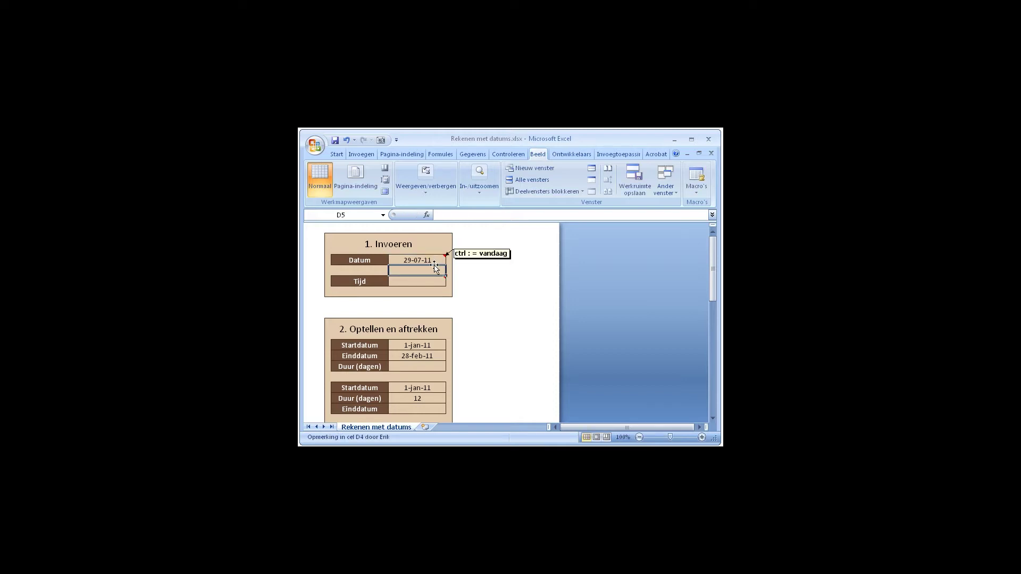
- Enter the current time, 14:26, in the Tijd cell D6 with Ctrl+Shift+;
click(433, 280)
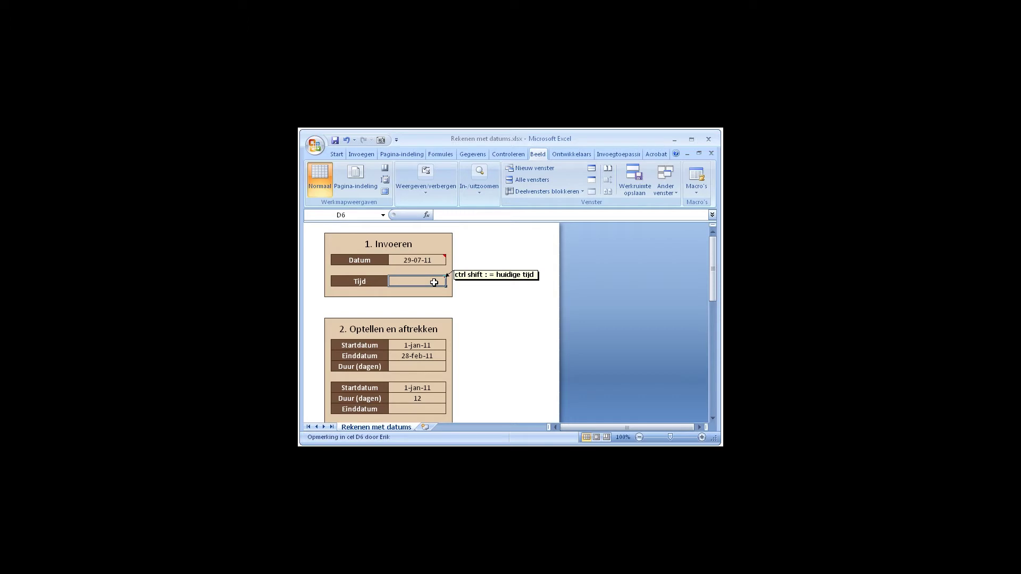
key(ctrl+shift+colon)
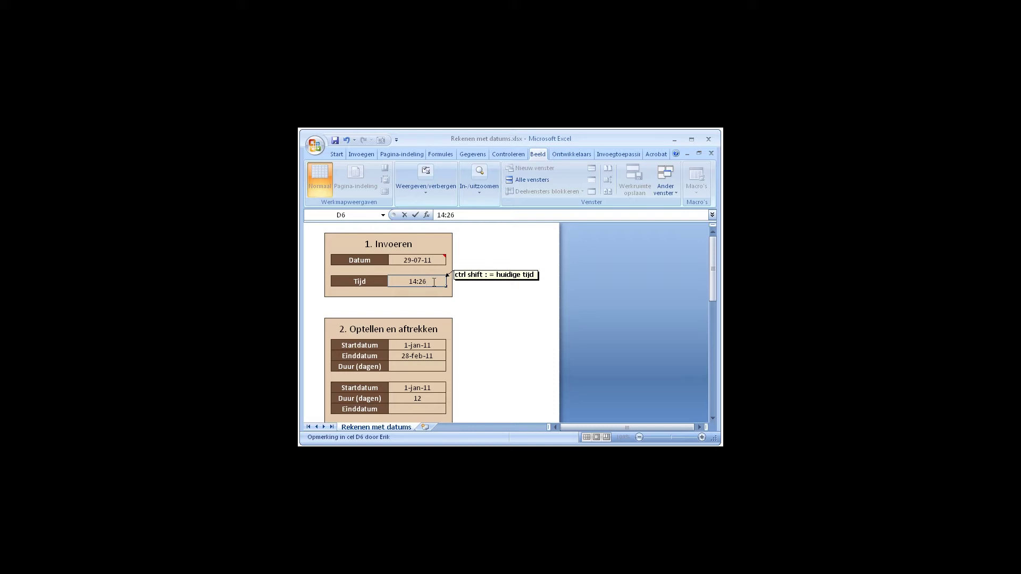
key(Return)
click(434, 281)
click(433, 260)
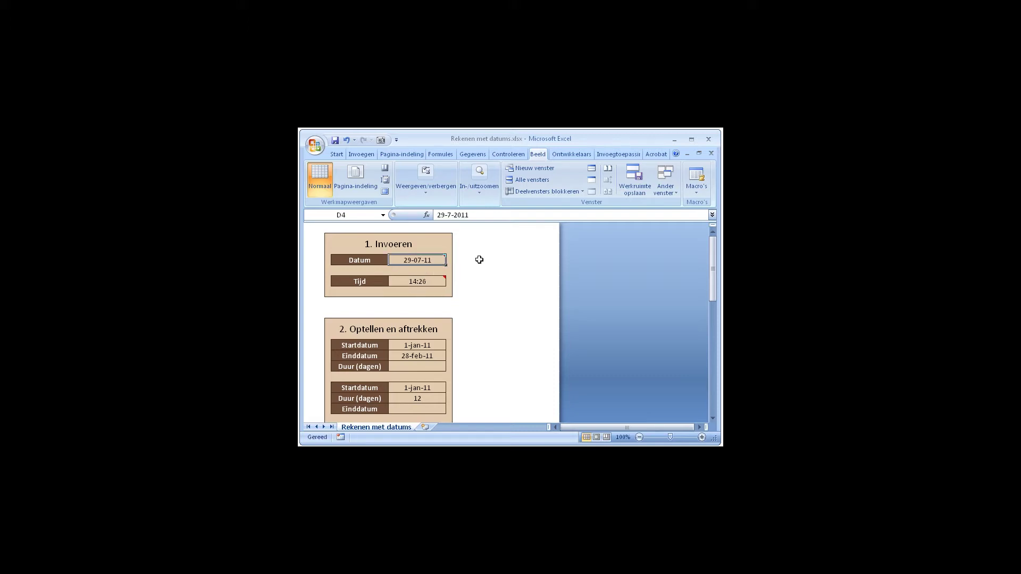
mouse_move(416, 260)
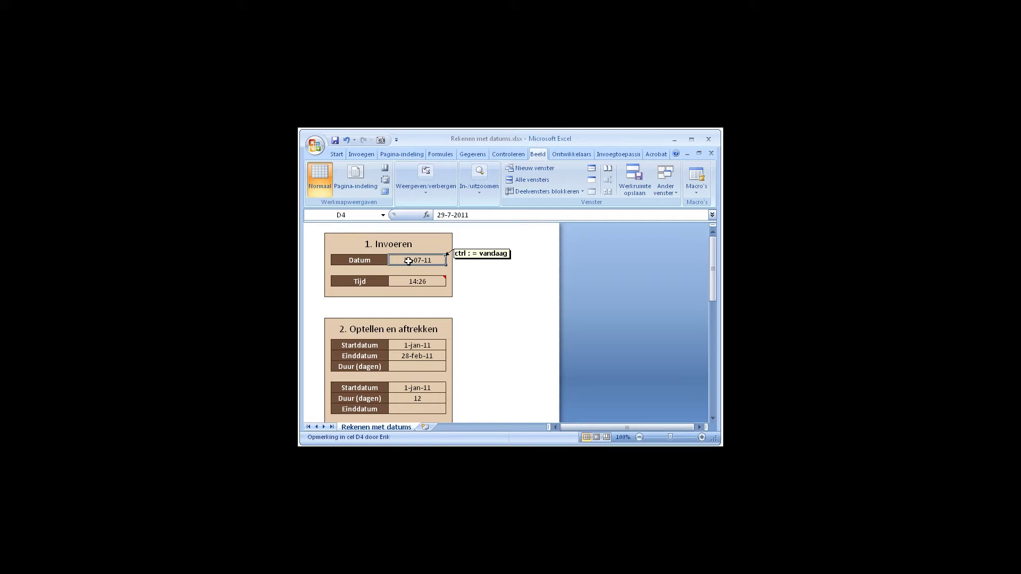
- Format the Datum cell D4 as Getal with 0 decimals so it shows 40753
right_click(407, 261)
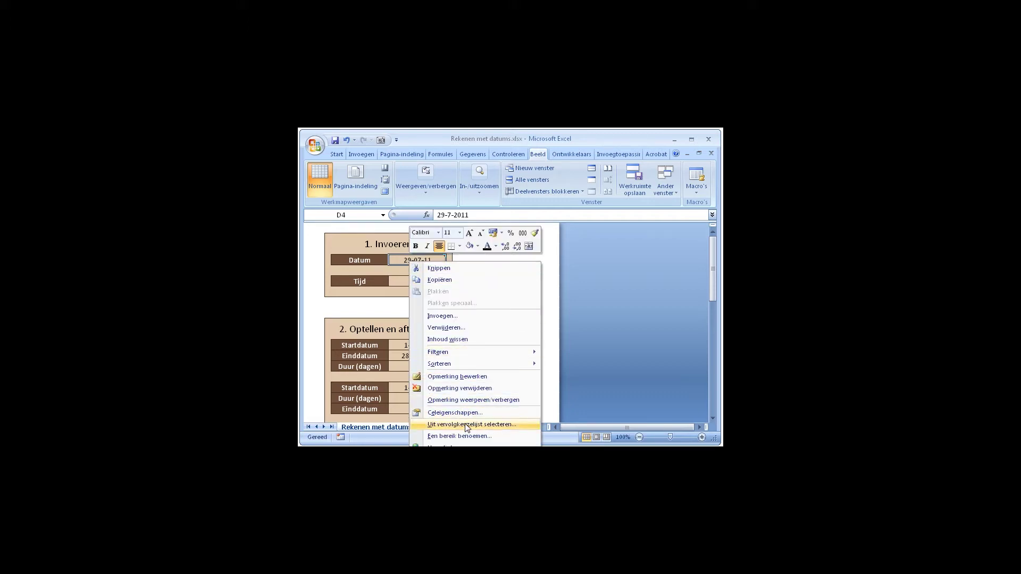
click(463, 413)
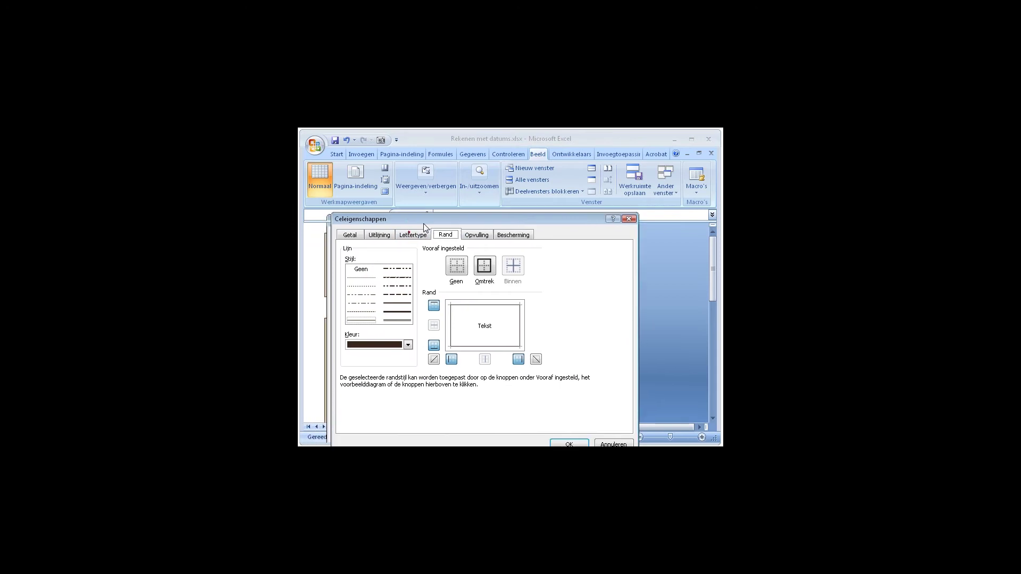
drag(423, 224, 511, 168)
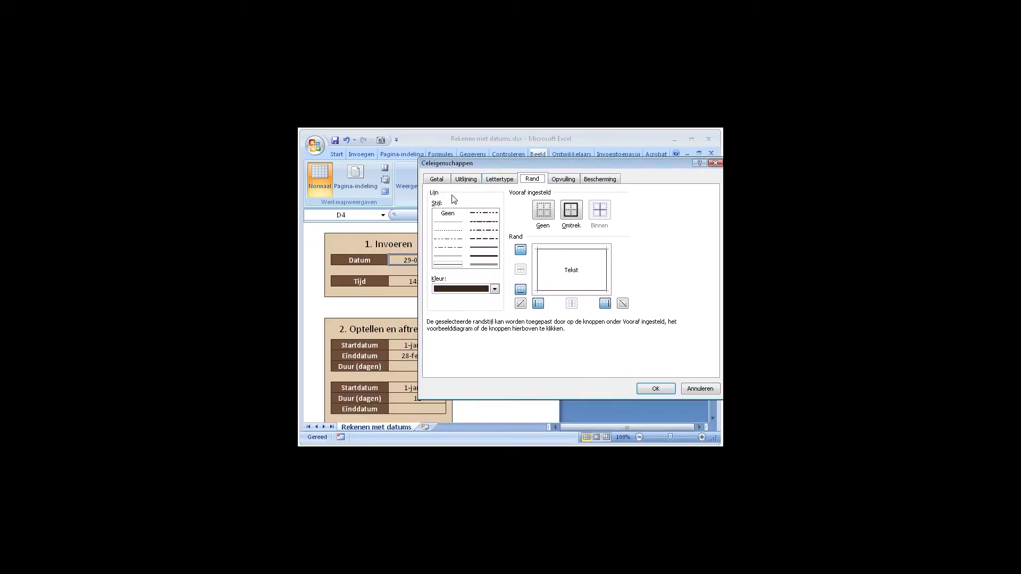
click(436, 179)
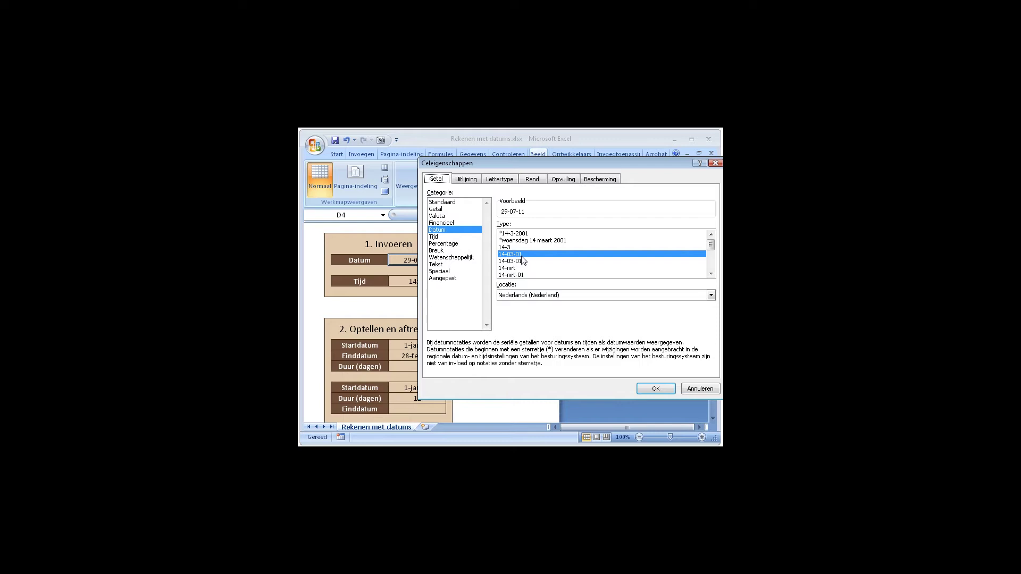
click(454, 204)
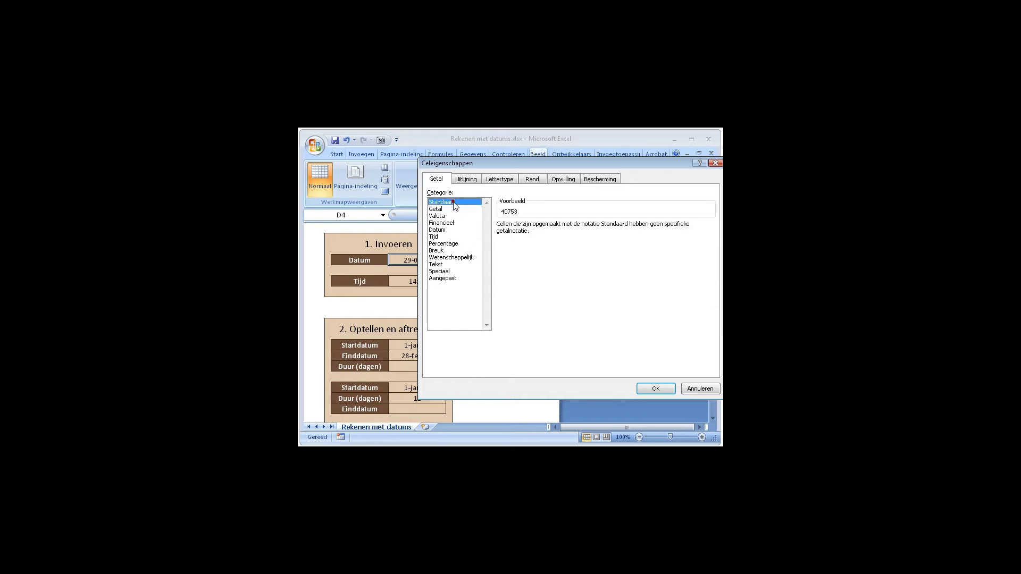
click(444, 210)
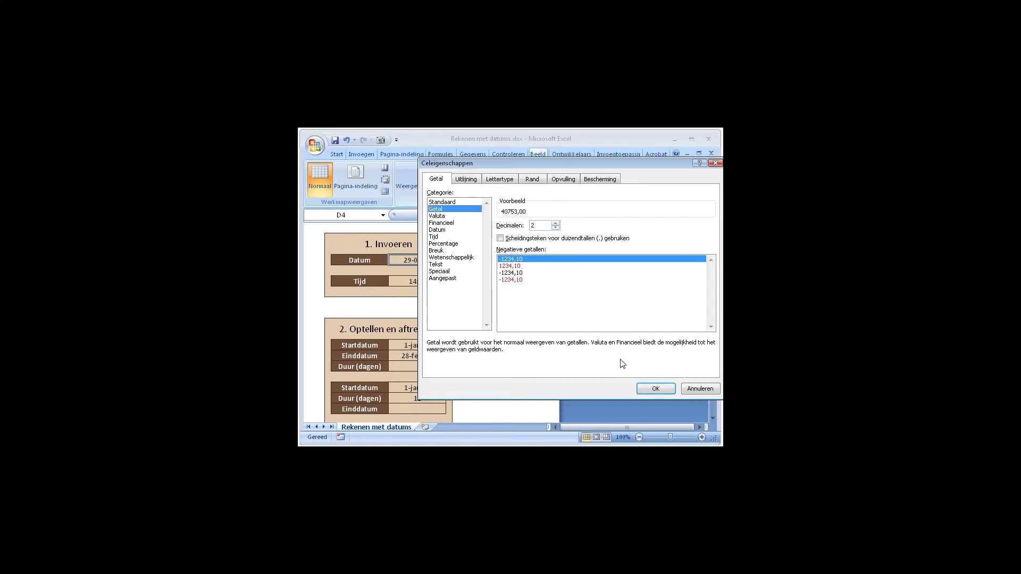
double_click(556, 227)
click(649, 388)
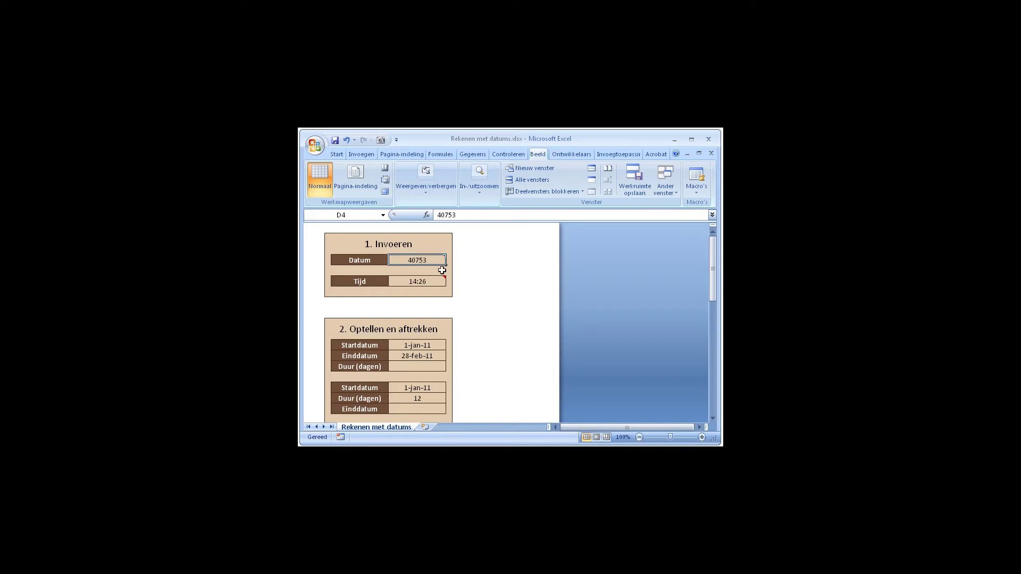
mouse_move(417, 260)
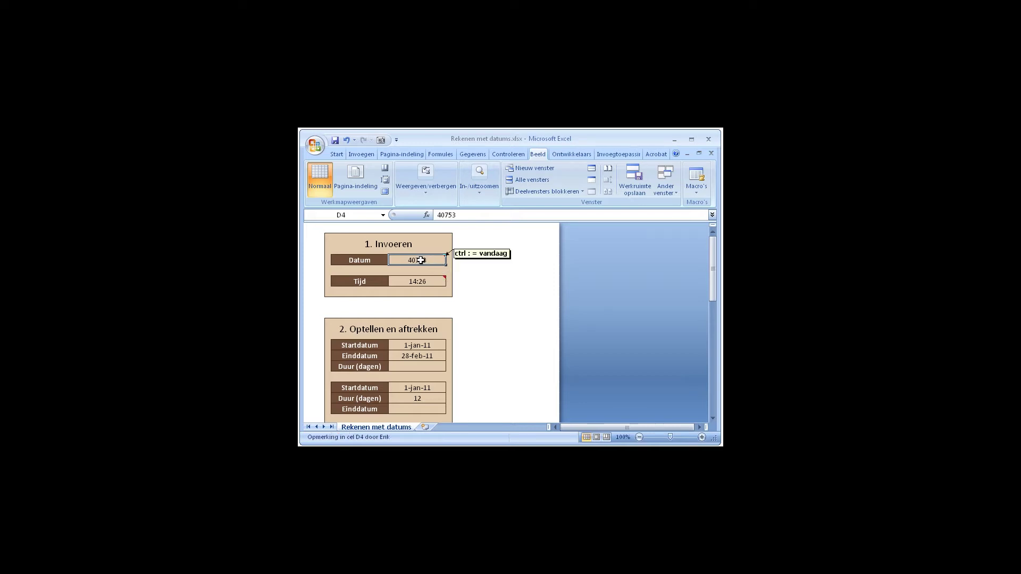
click(502, 260)
text(1)
key(Return)
click(502, 260)
right_click(502, 260)
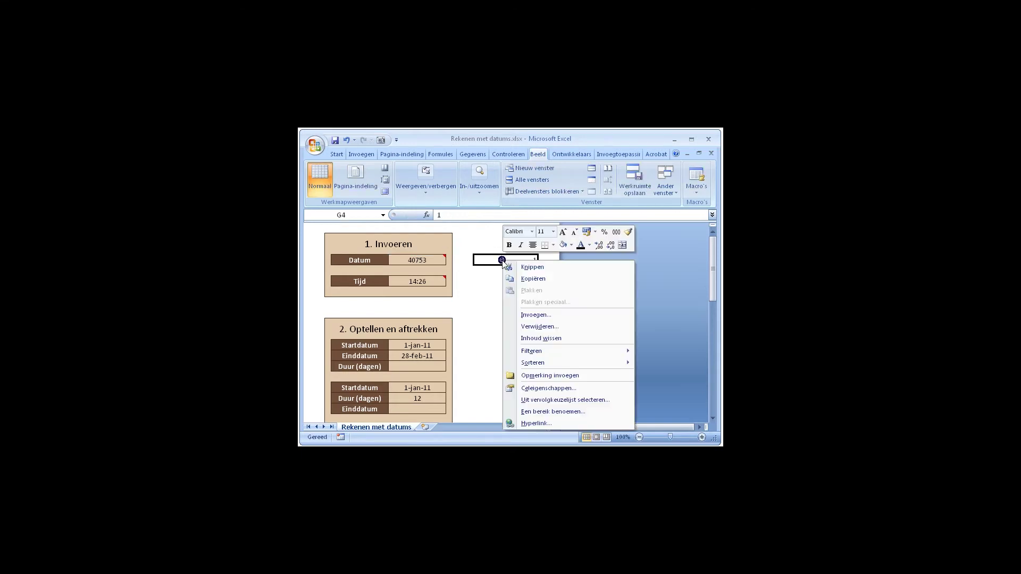
click(548, 388)
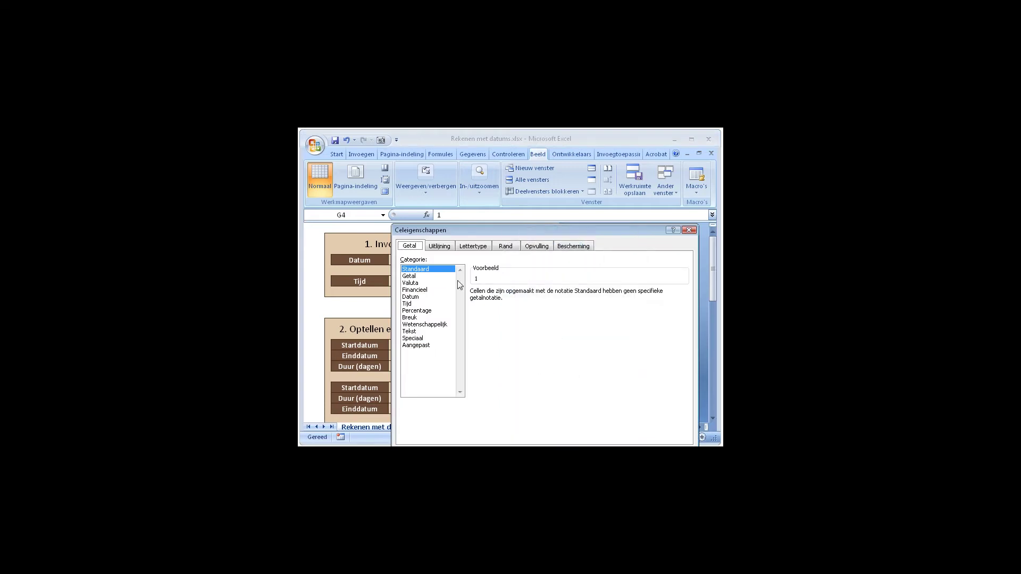
click(412, 296)
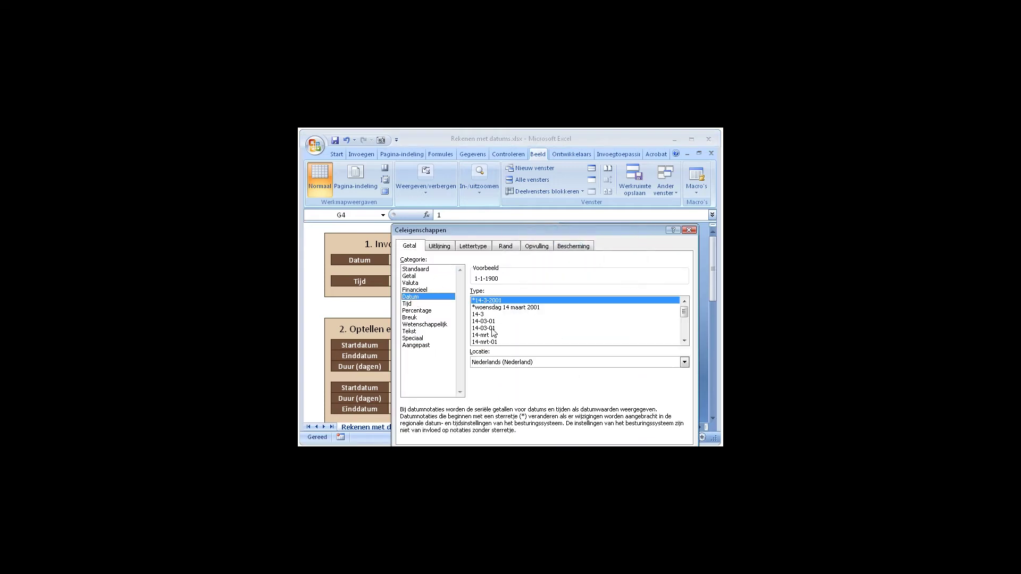
double_click(492, 329)
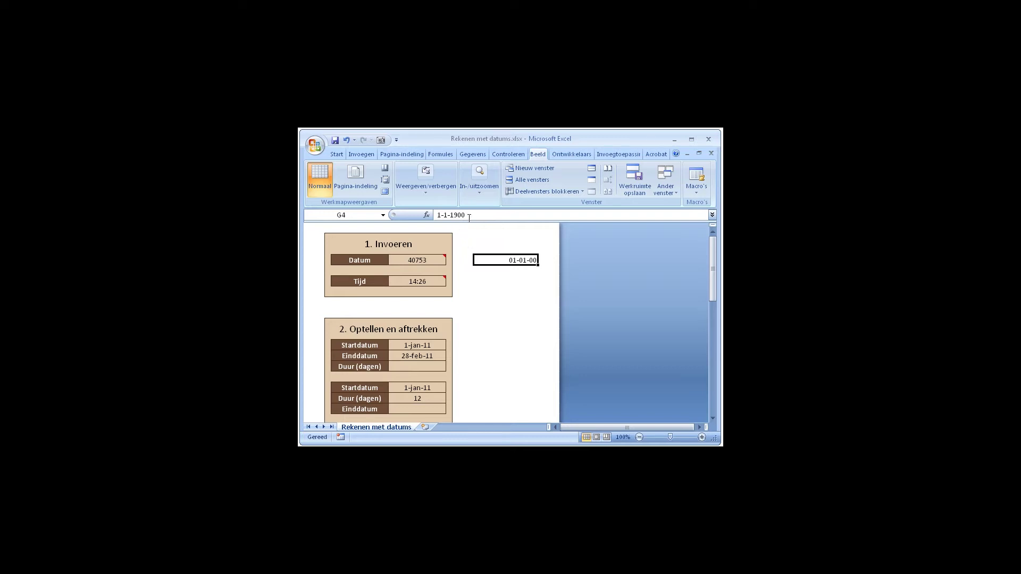
text(0)
key(Return)
click(528, 257)
mouse_move(417, 259)
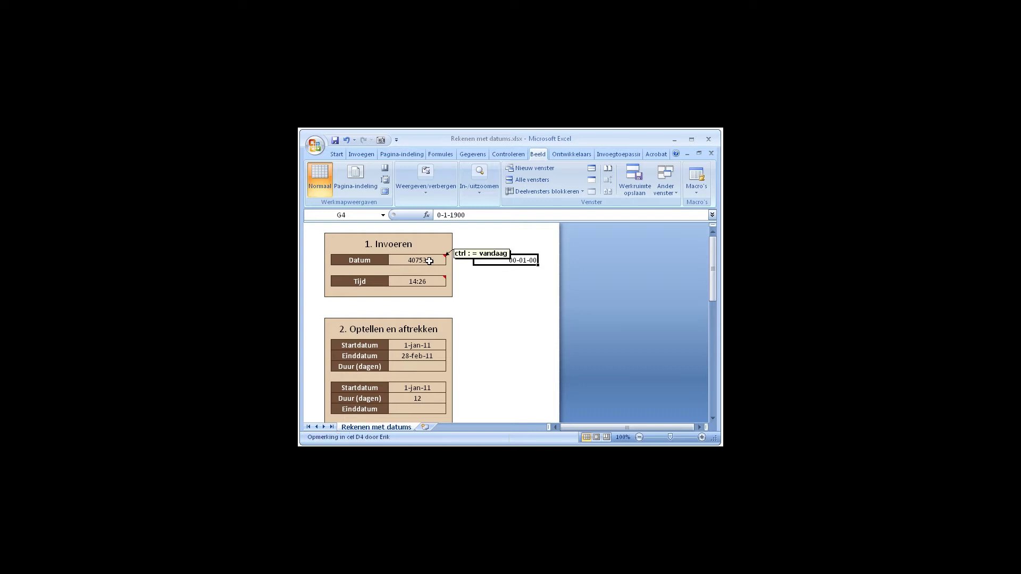
- Clear G4 and format Tijd cell D6 as Getal with 5 decimals, showing 0,60139
key(Delete)
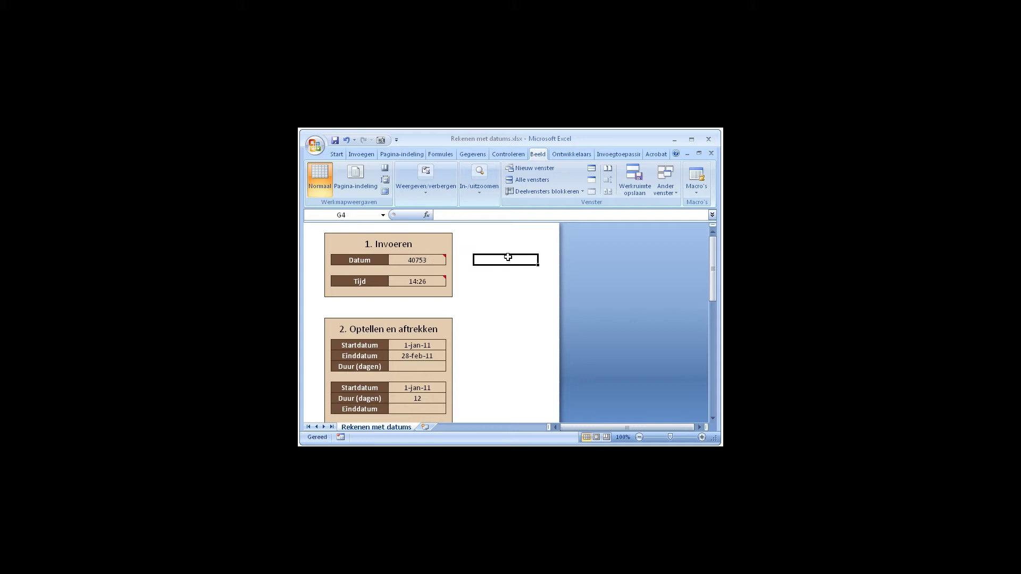
click(423, 281)
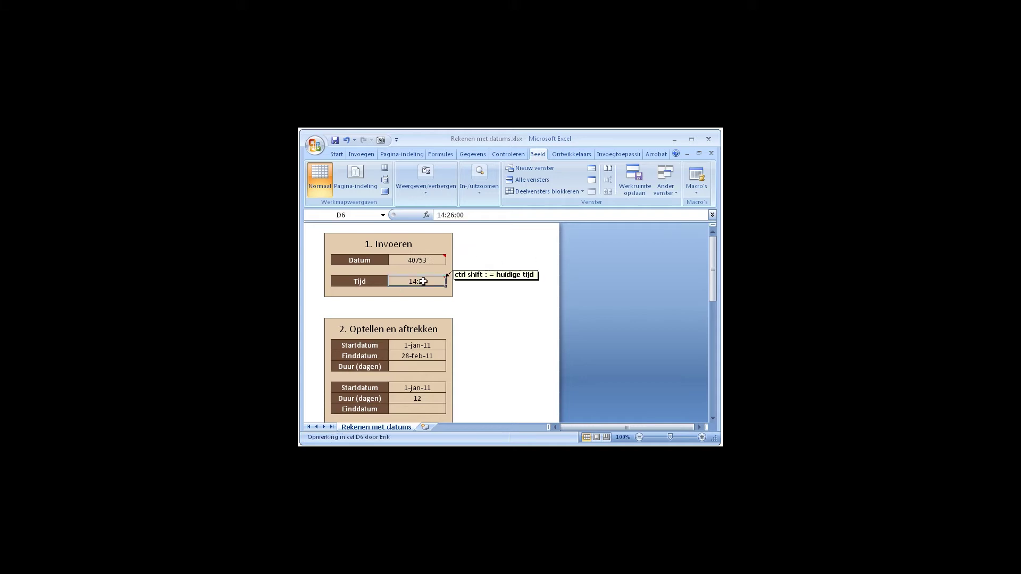
right_click(423, 282)
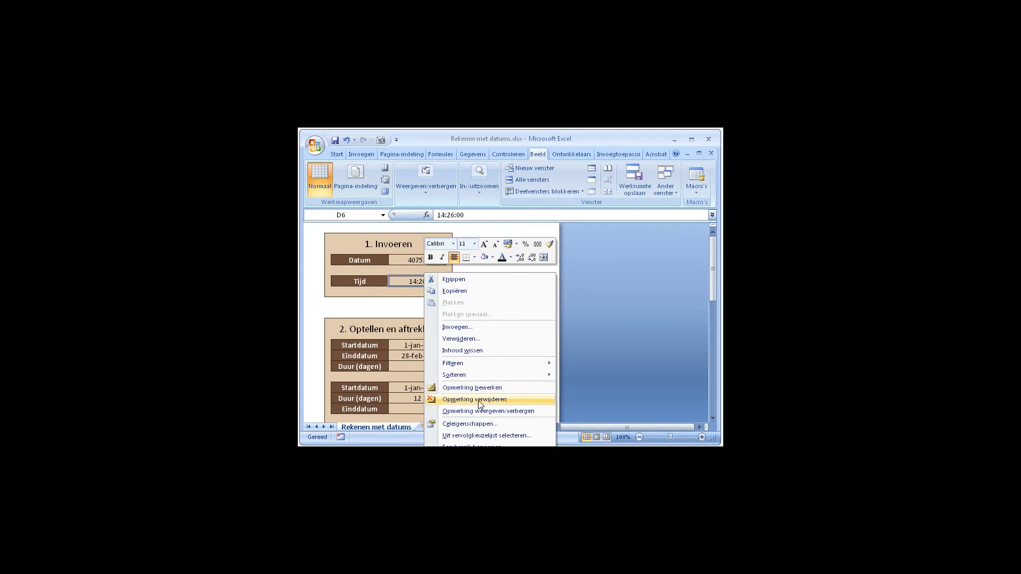
click(483, 429)
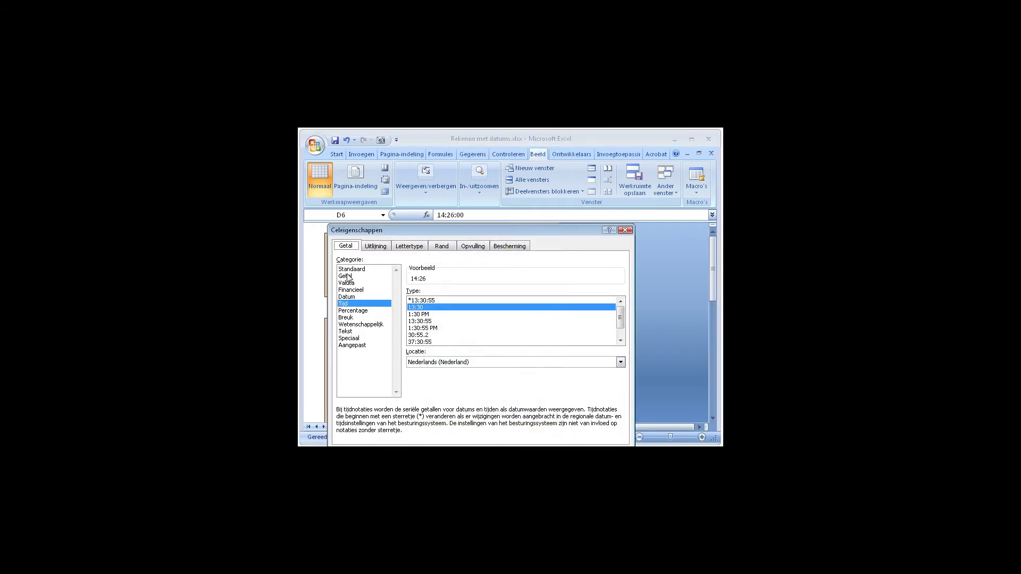
click(350, 277)
click(465, 291)
click(466, 291)
click(465, 291)
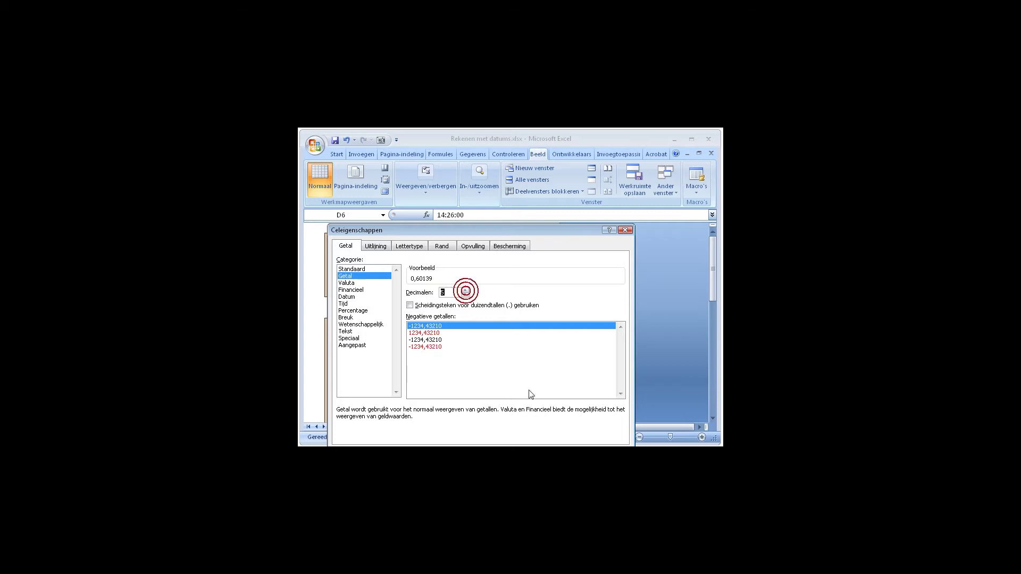
key(Return)
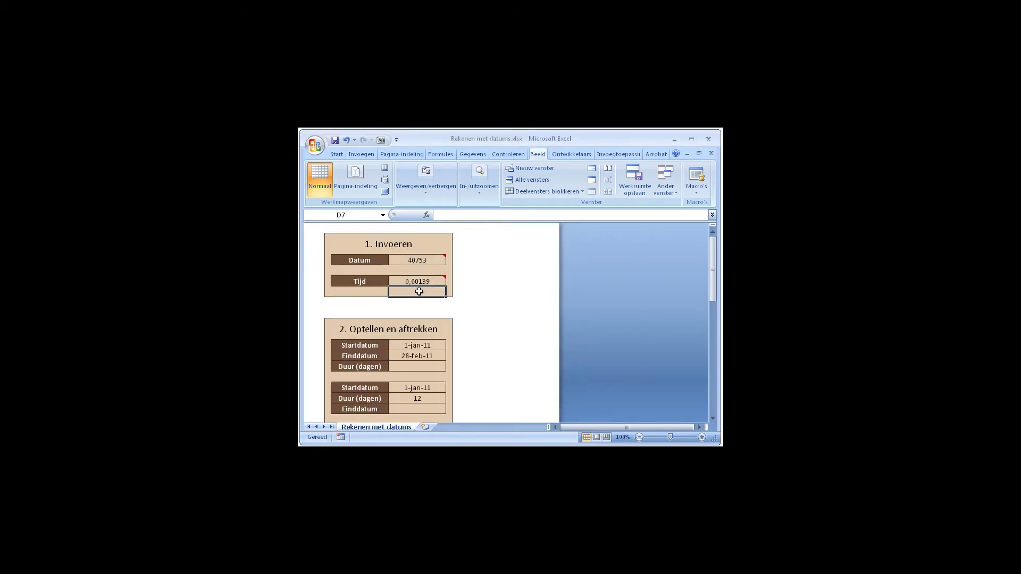
click(422, 284)
- Turn D6 into a times-24 formula showing 14,43333 hours, then undo back to 14:26
click(502, 215)
text(*24)
key(Return)
click(407, 281)
click(435, 215)
text(=)
key(Return)
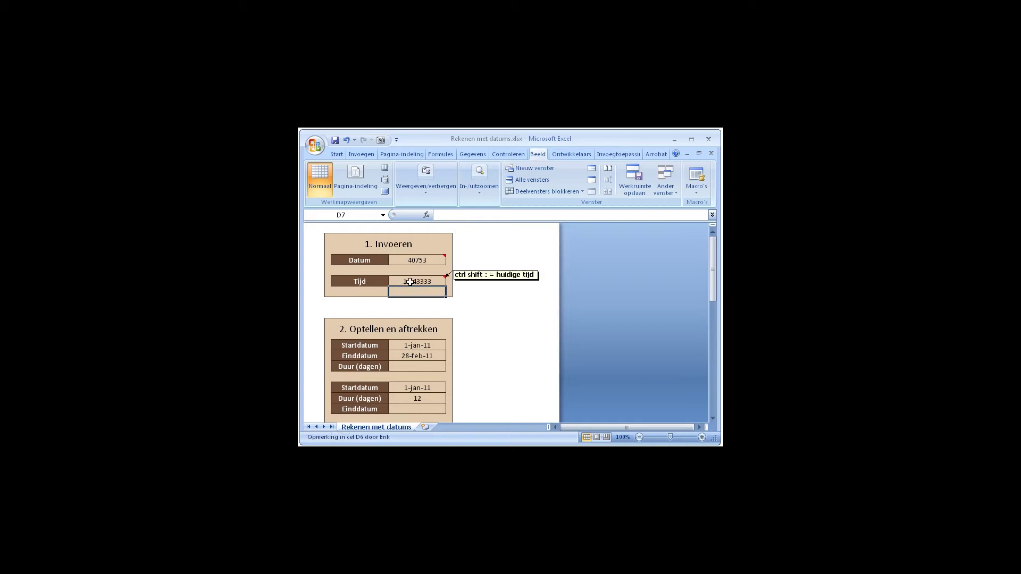
mouse_move(417, 282)
click(426, 282)
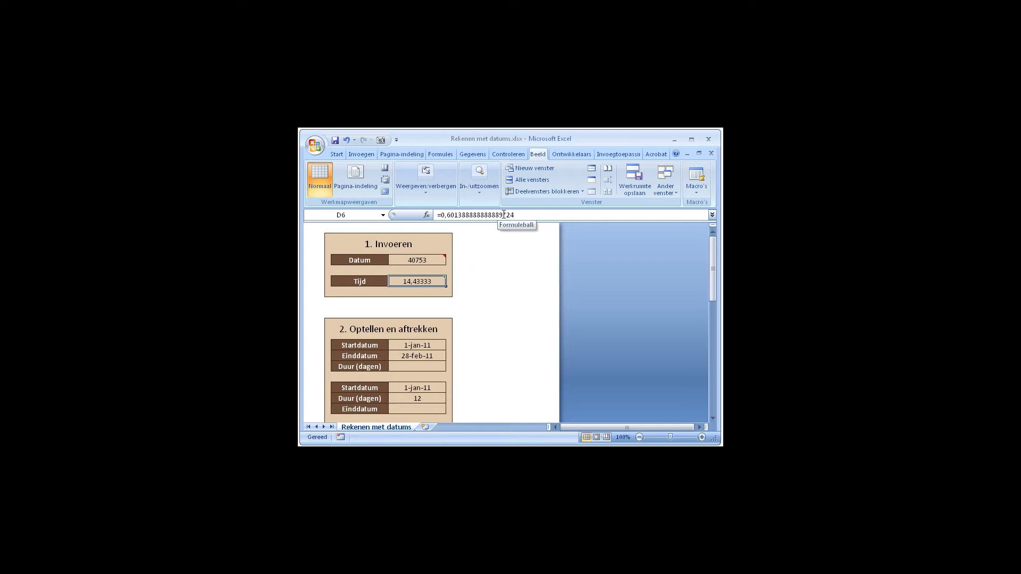
key(ctrl+z)
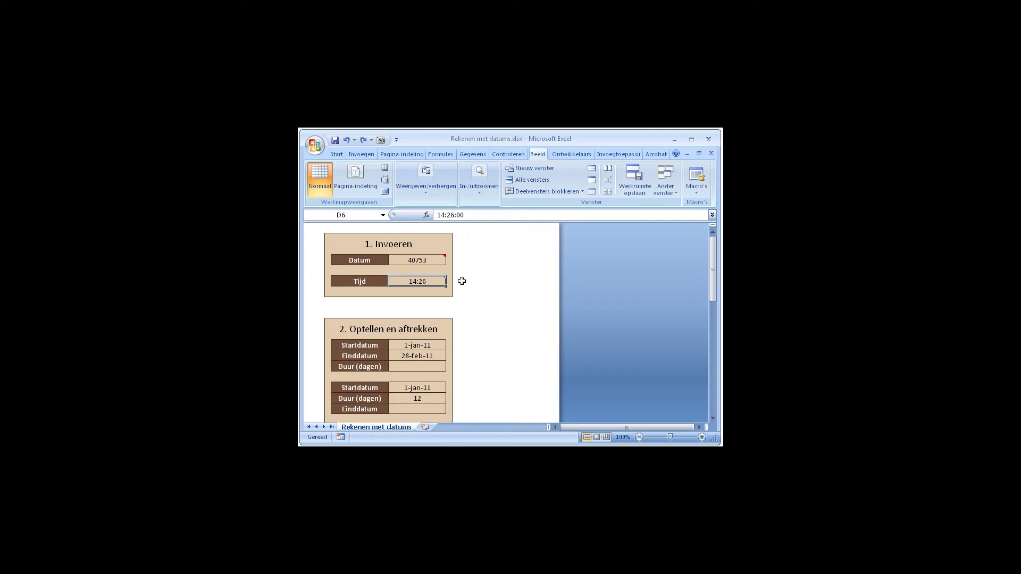
- Give D4 the Datum format type 14-03-01 so it shows 29-07-11
click(422, 260)
right_click(422, 261)
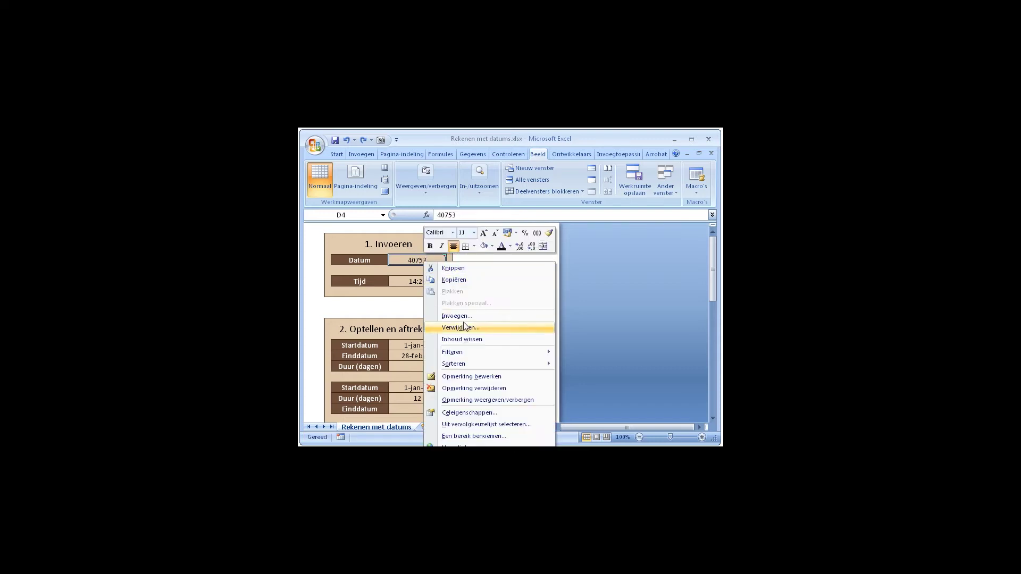
click(468, 414)
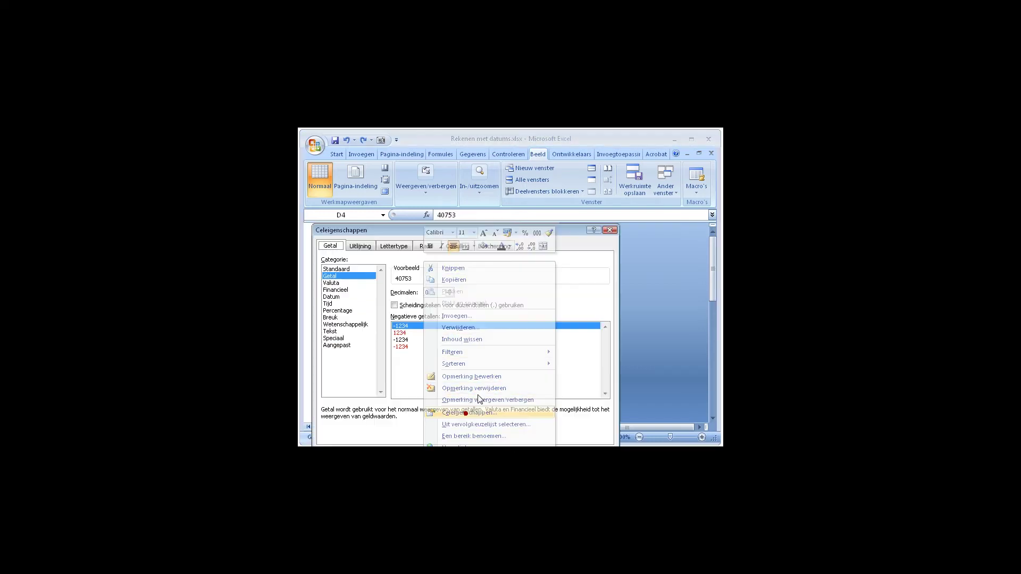
click(340, 297)
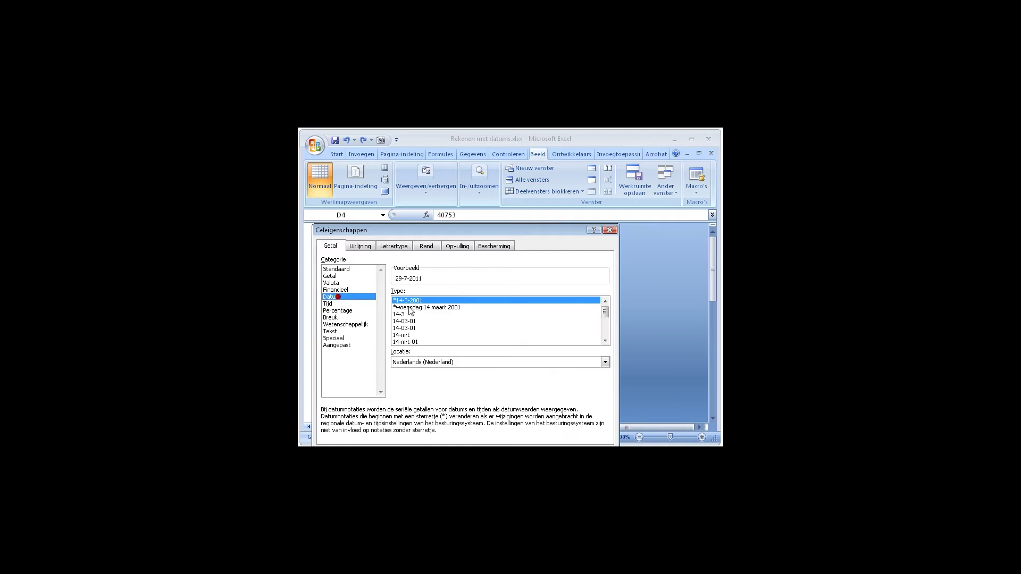
click(415, 321)
key(Return)
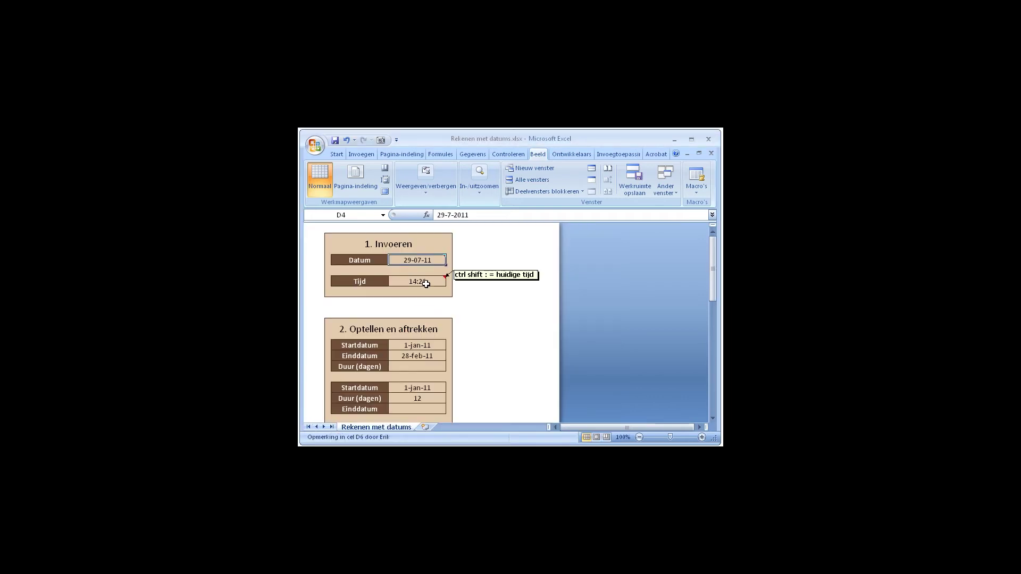
mouse_move(416, 281)
click(426, 281)
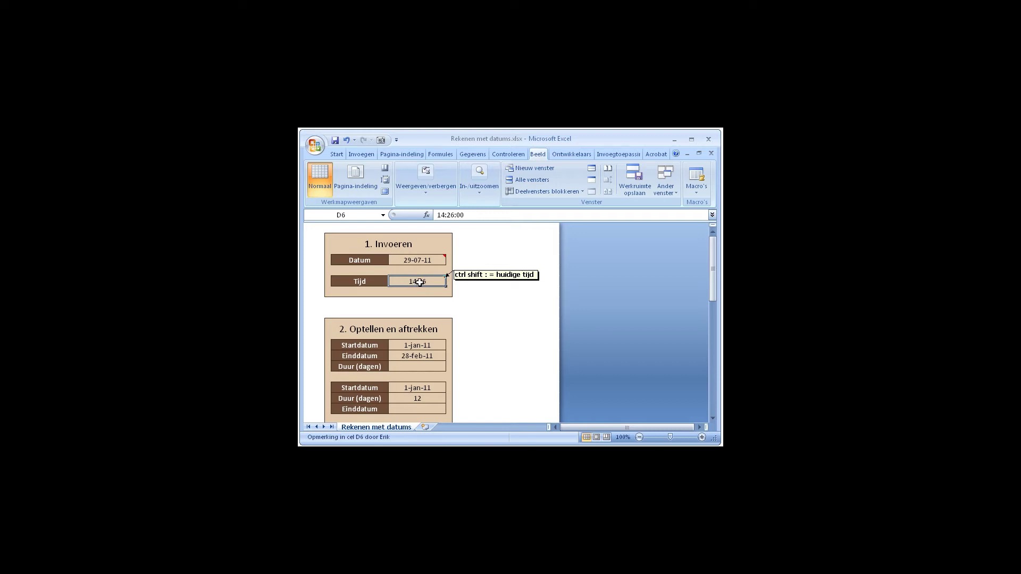
click(432, 282)
click(428, 260)
mouse_move(417, 260)
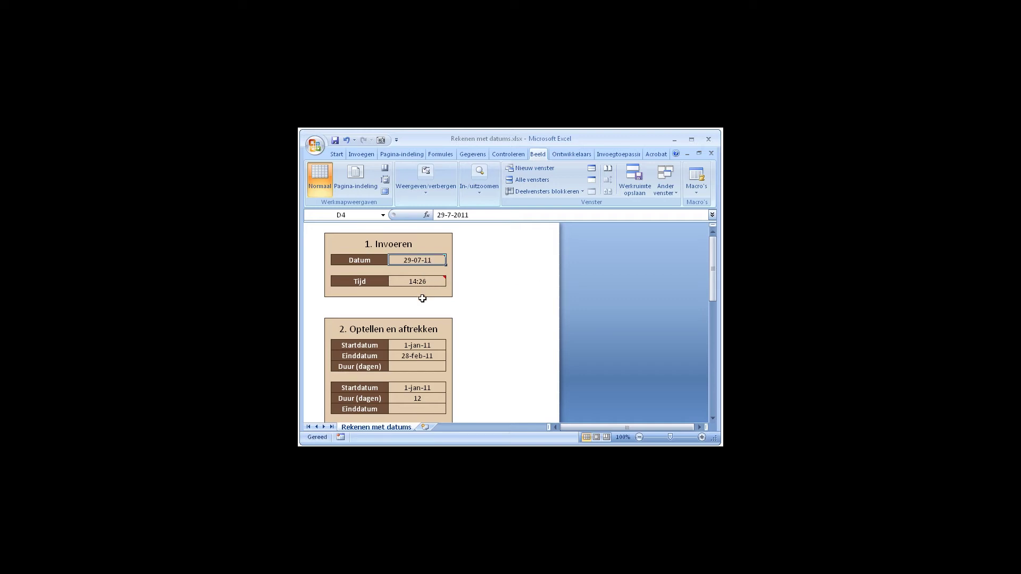
- Enter =D13-D12 in the Duur (dagen) cell D14, giving 58 days
click(422, 280)
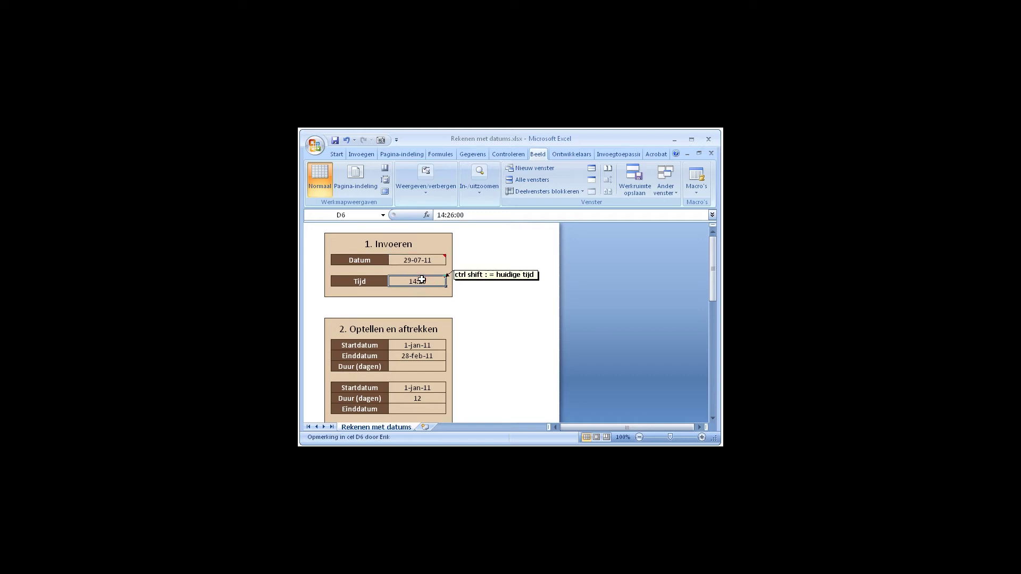
scroll(421, 279, down, 1)
scroll(422, 279, down, 1)
scroll(421, 280, down, 1)
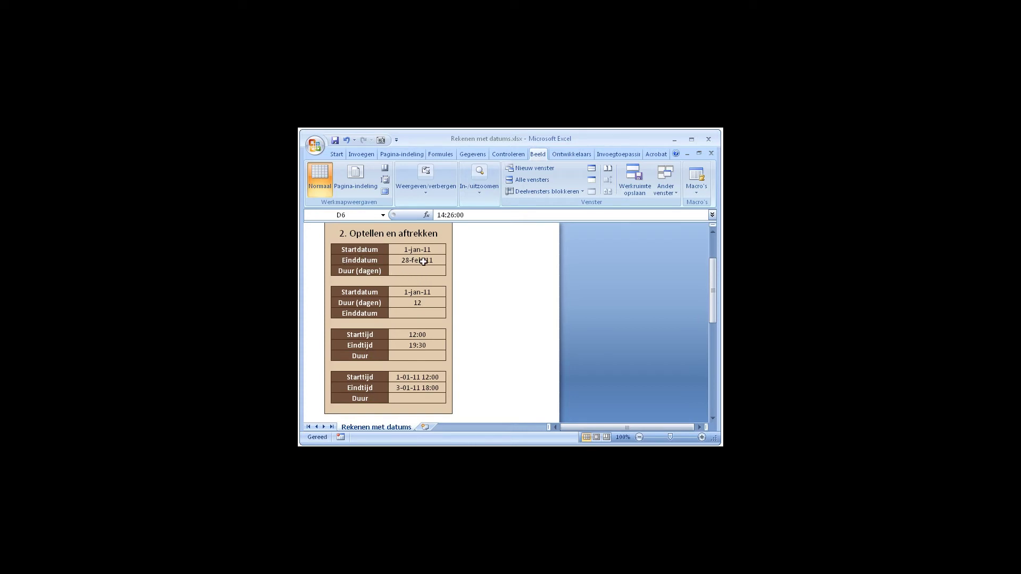
click(419, 269)
text(=)
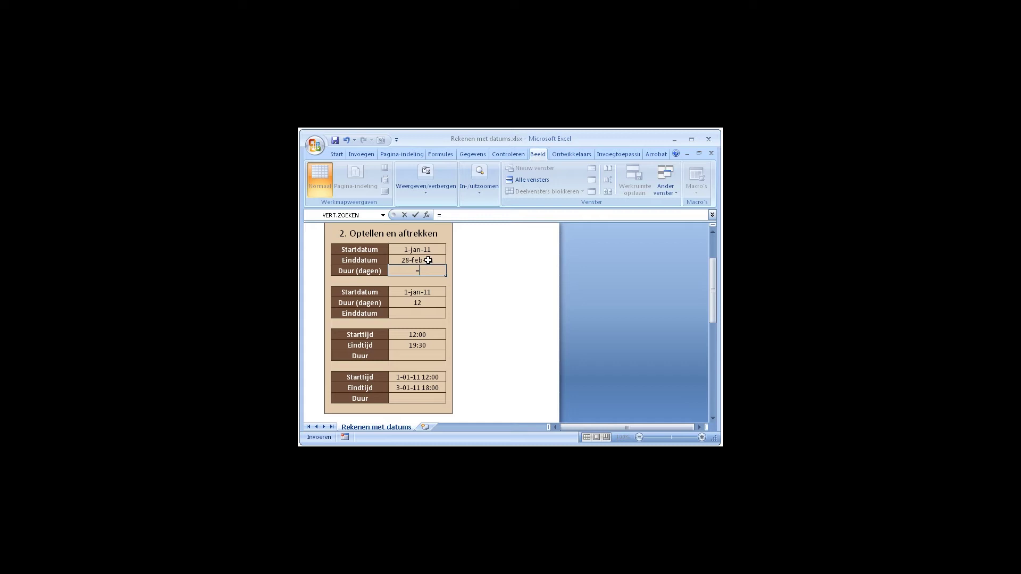
click(418, 261)
text(-)
click(423, 250)
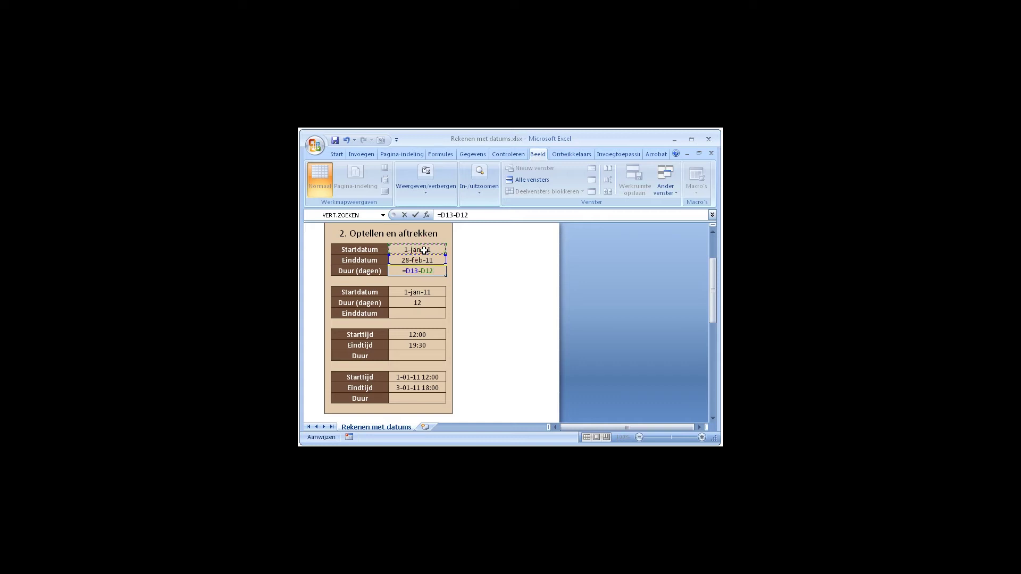
key(Return)
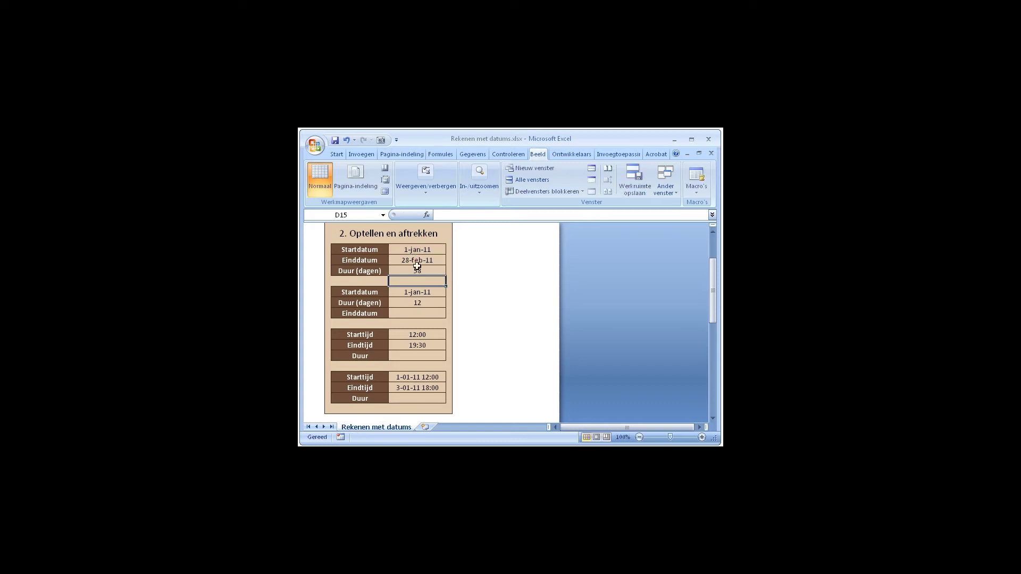
click(420, 270)
- Enter =D16+D17 in the Einddatum cell D18, giving 13-jan-11
click(367, 293)
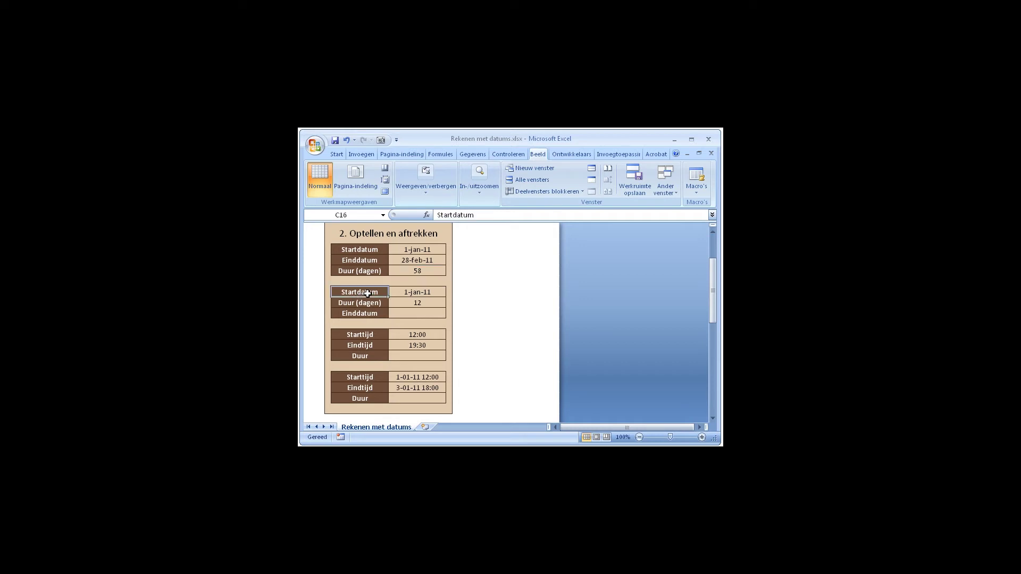
click(365, 302)
click(409, 314)
click(408, 314)
text(=)
click(425, 291)
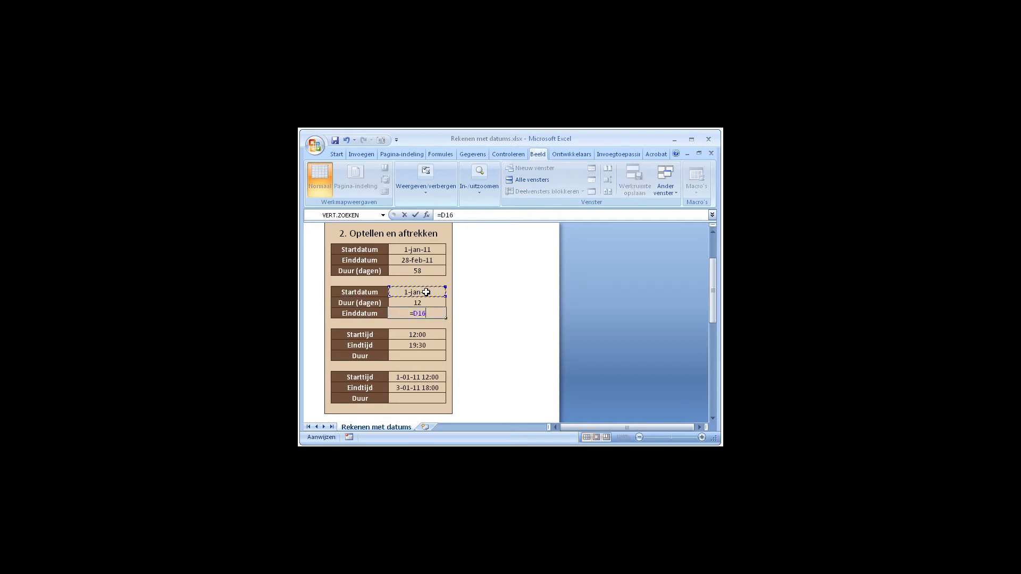
text(+)
click(424, 303)
key(Return)
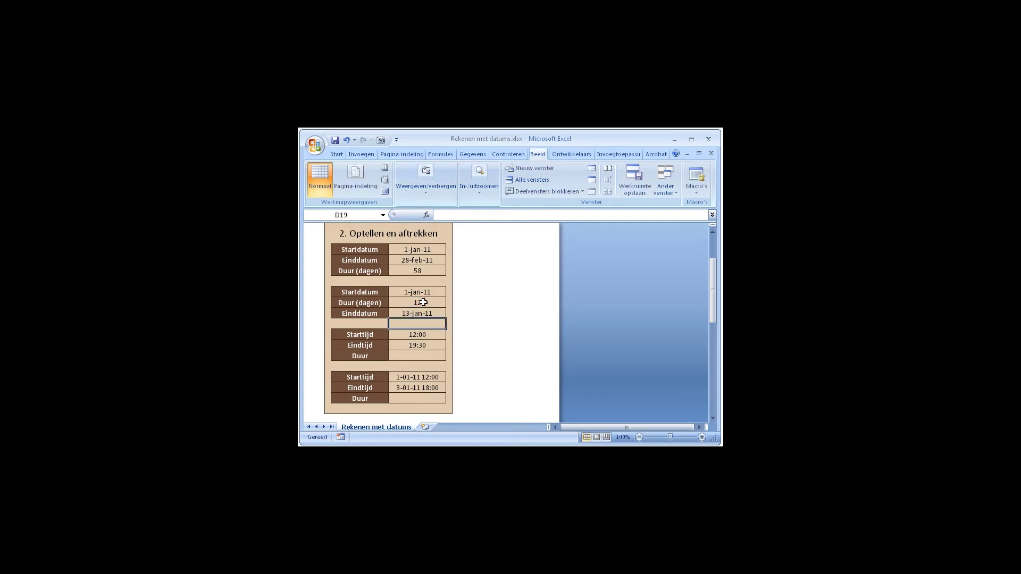
click(433, 311)
click(427, 303)
click(420, 314)
scroll(427, 321, down, 1)
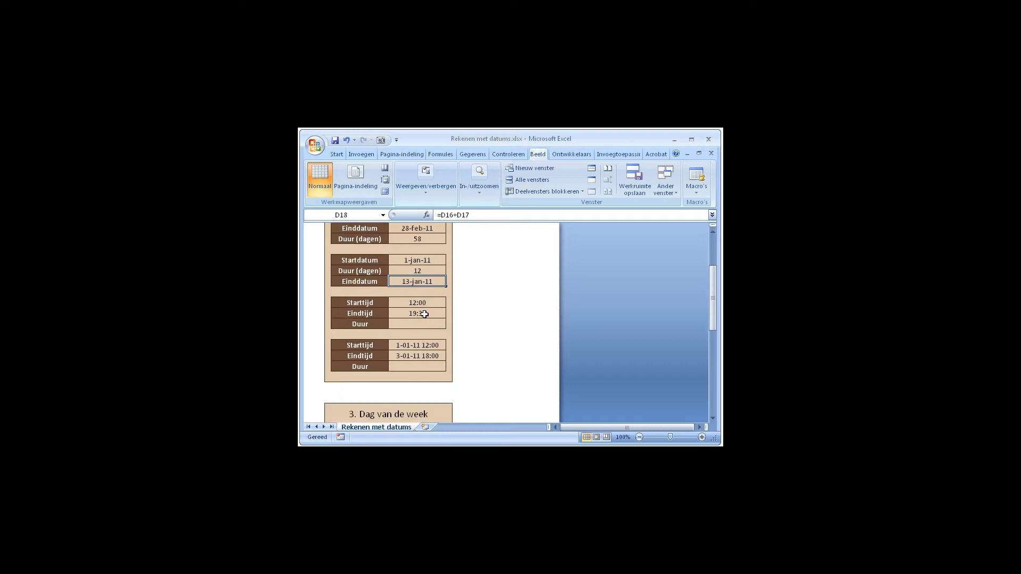
scroll(424, 314, up, 1)
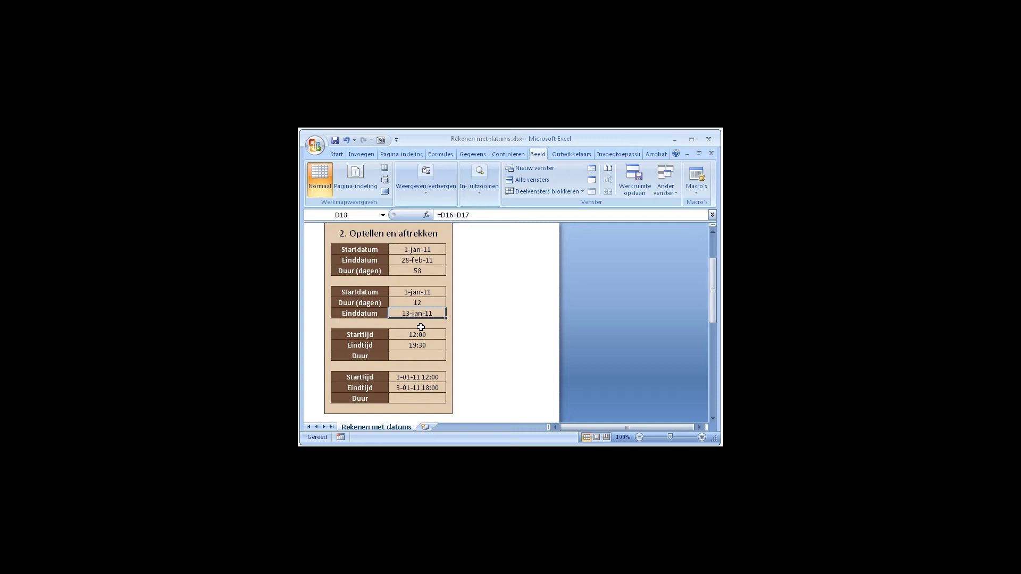
- Enter =D21-D20 in the Duur cell D22, giving 7:30
click(421, 358)
text(=)
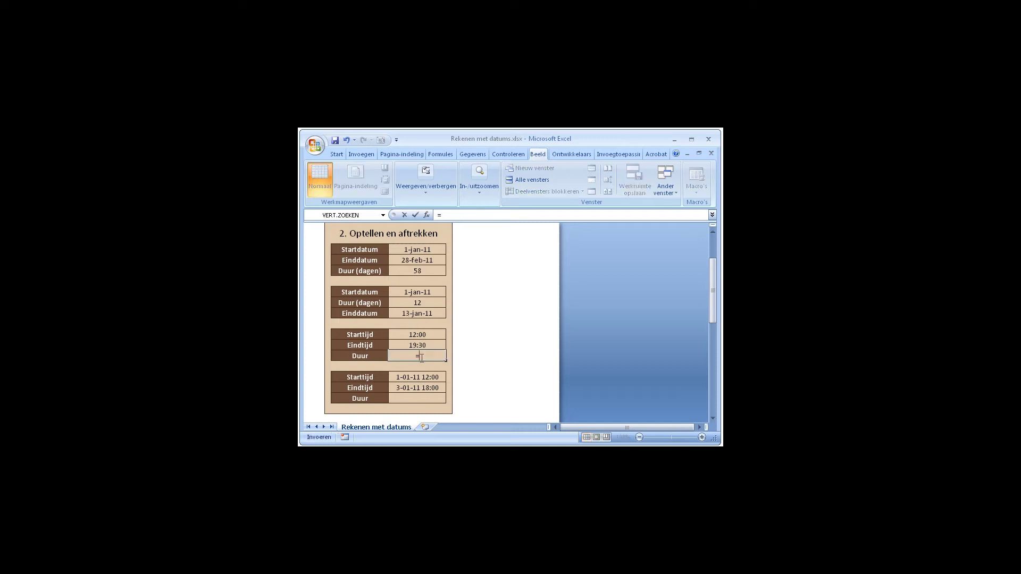
click(425, 343)
text(-)
click(428, 336)
key(Return)
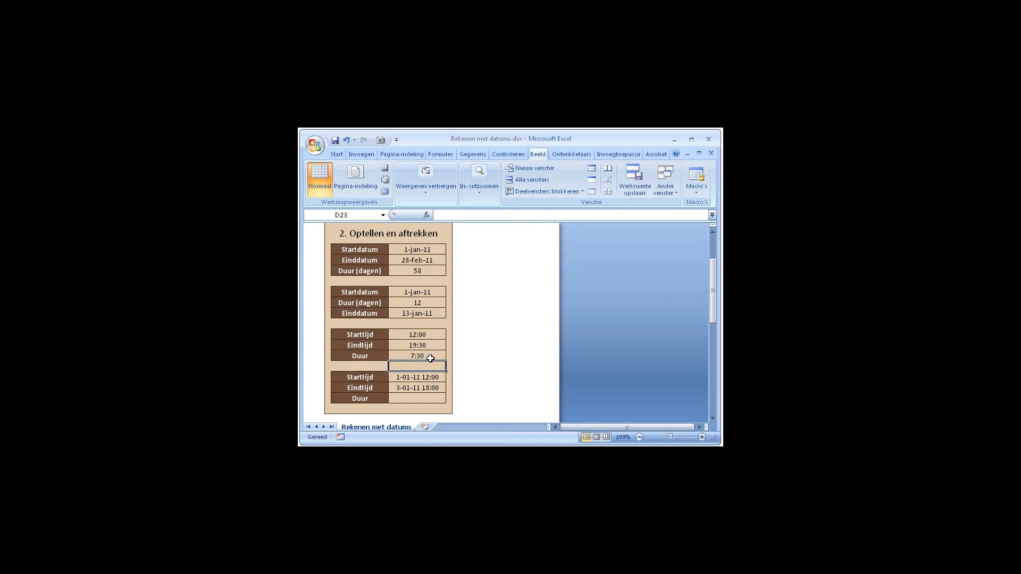
key(Up)
- Enter =D25-D24 in the Duur cell D26, giving 6:00
click(435, 398)
text(=)
click(432, 388)
text(-)
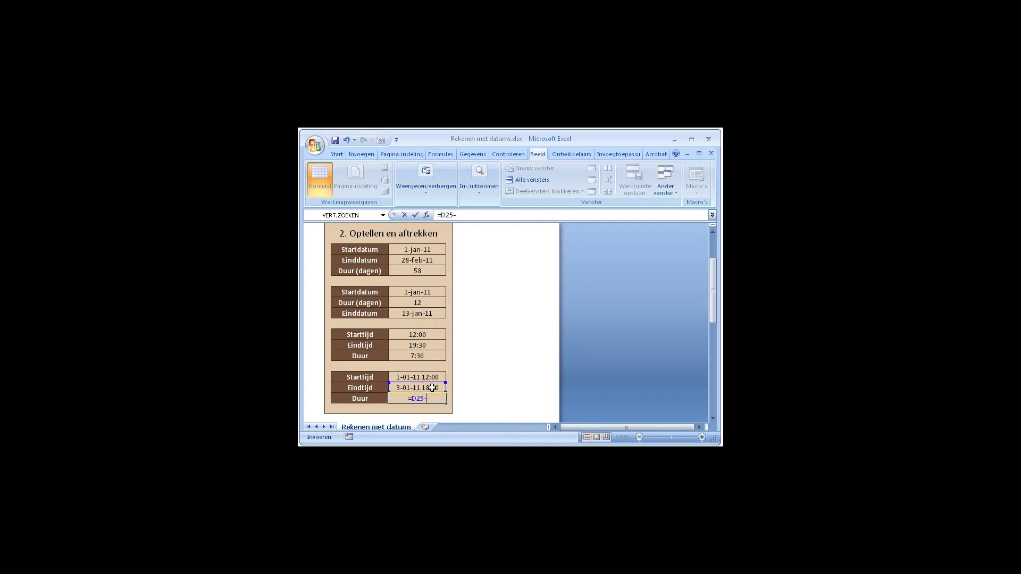
click(430, 377)
key(Return)
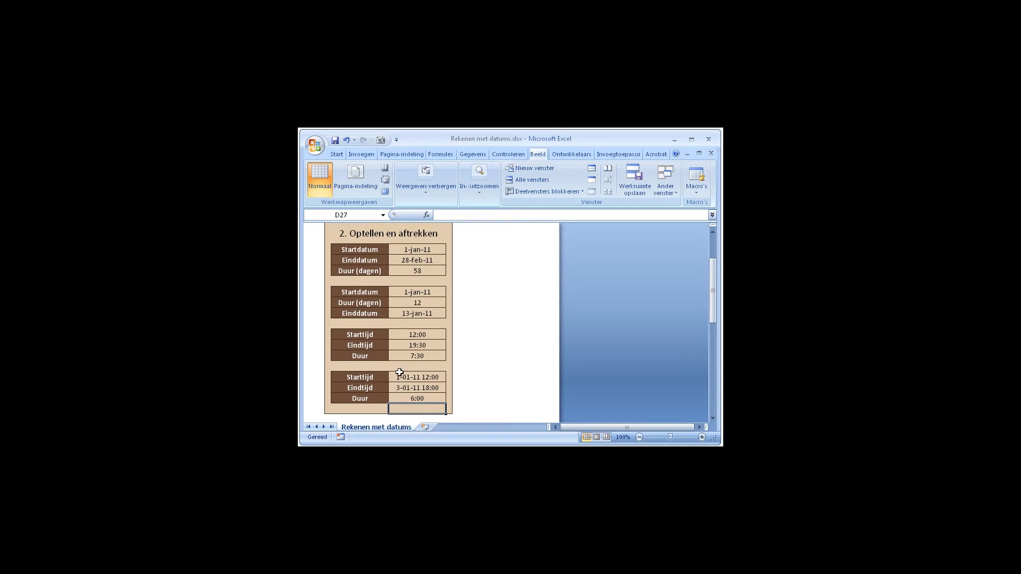
- Format D26 with the 37:30:55 time type so the duration shows 54:00:00
click(437, 400)
right_click(437, 399)
click(489, 358)
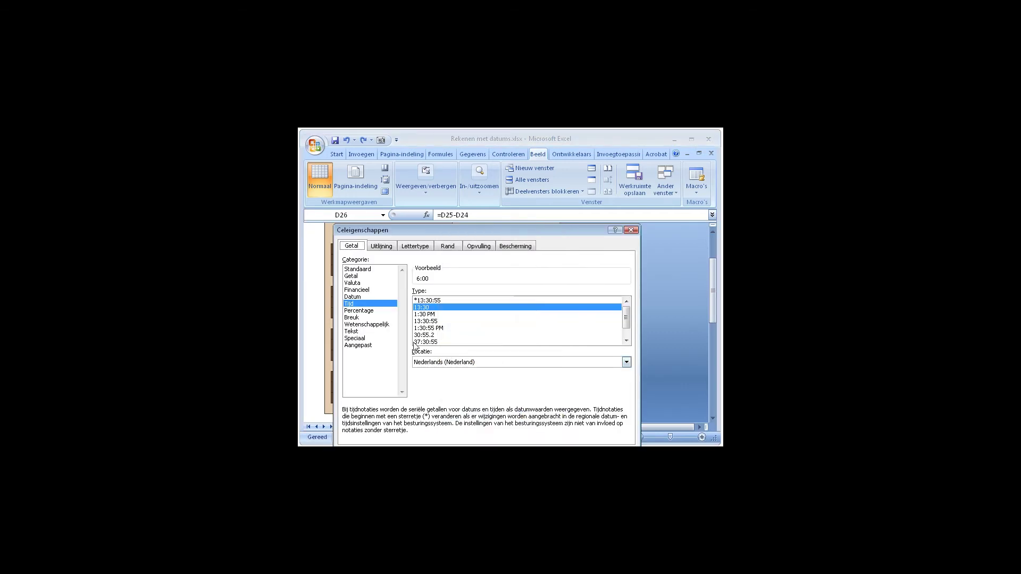
click(439, 342)
double_click(439, 342)
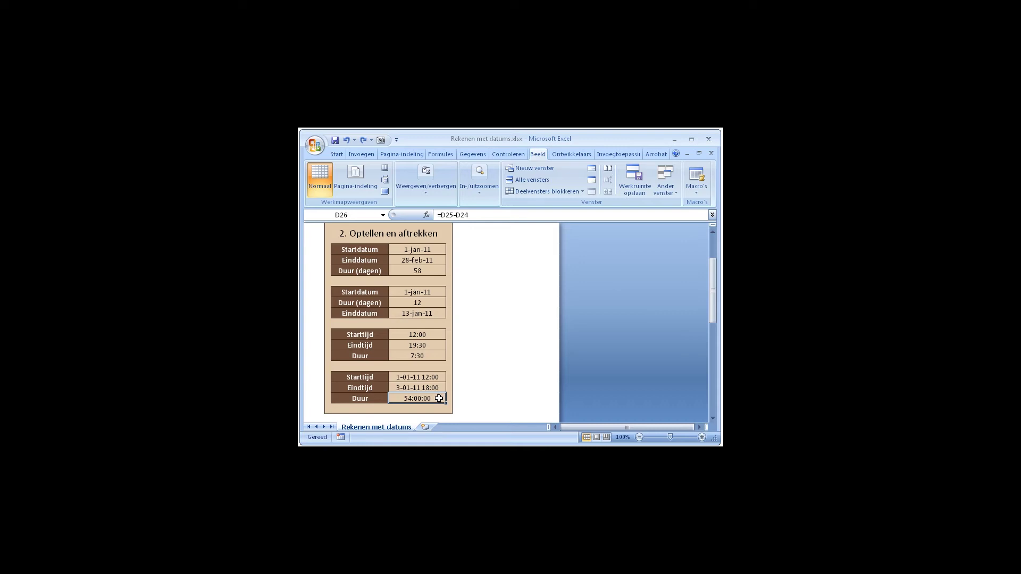
- Edit D26's custom format to [u]:mm without seconds so the duration reads 54:00
right_click(439, 398)
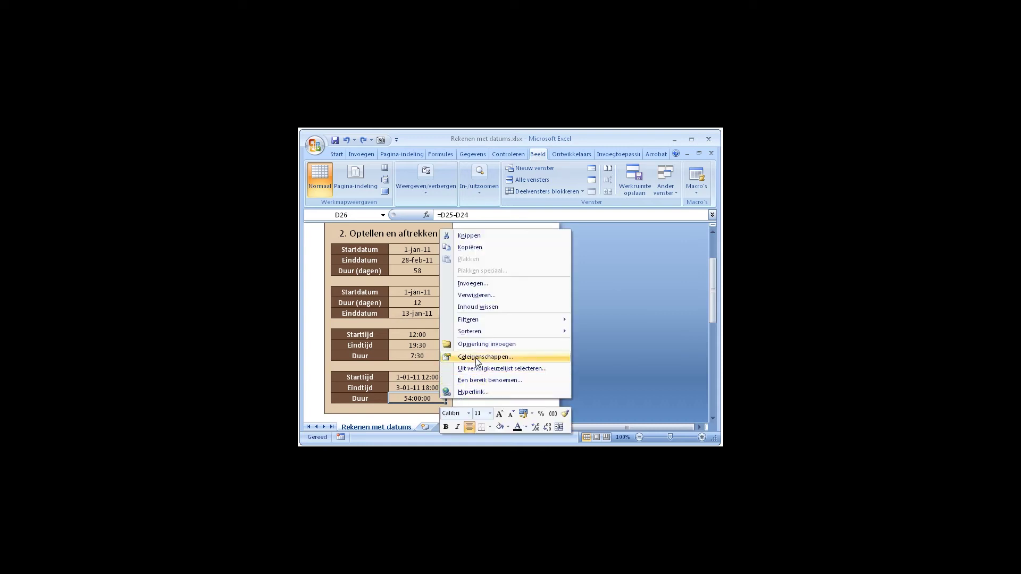
click(477, 356)
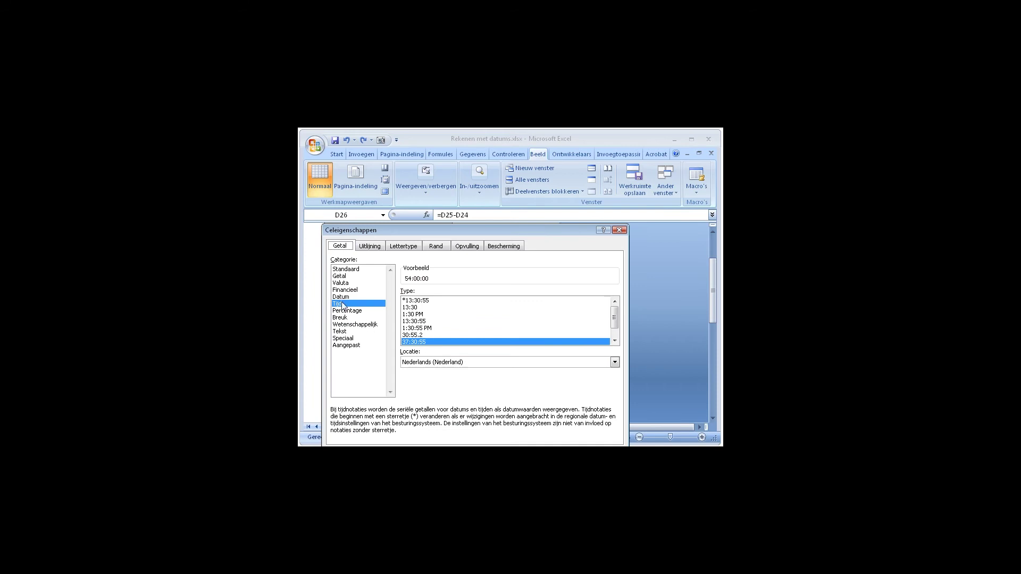
click(351, 346)
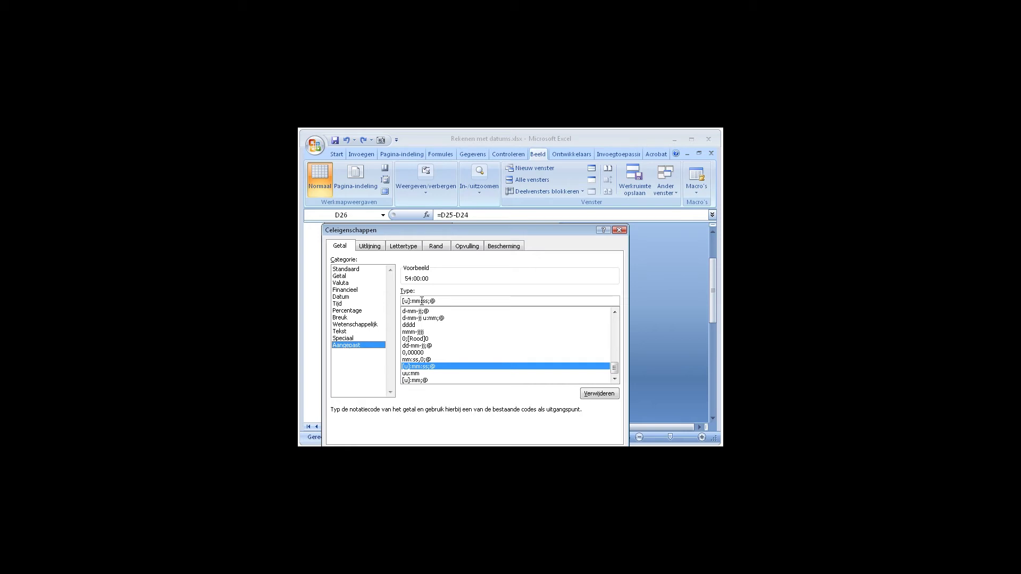
click(426, 300)
key(BackSpace)
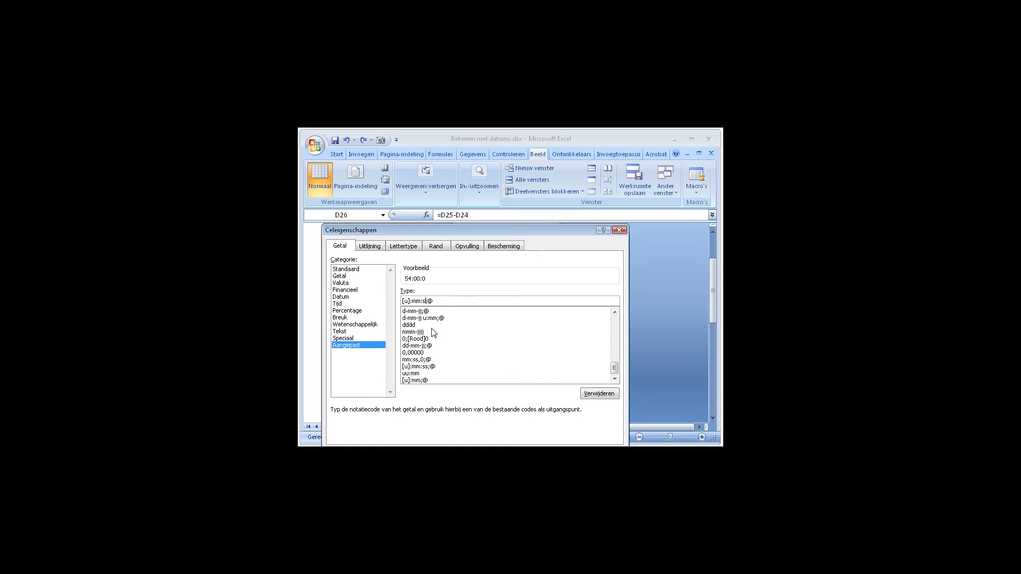
key(Return)
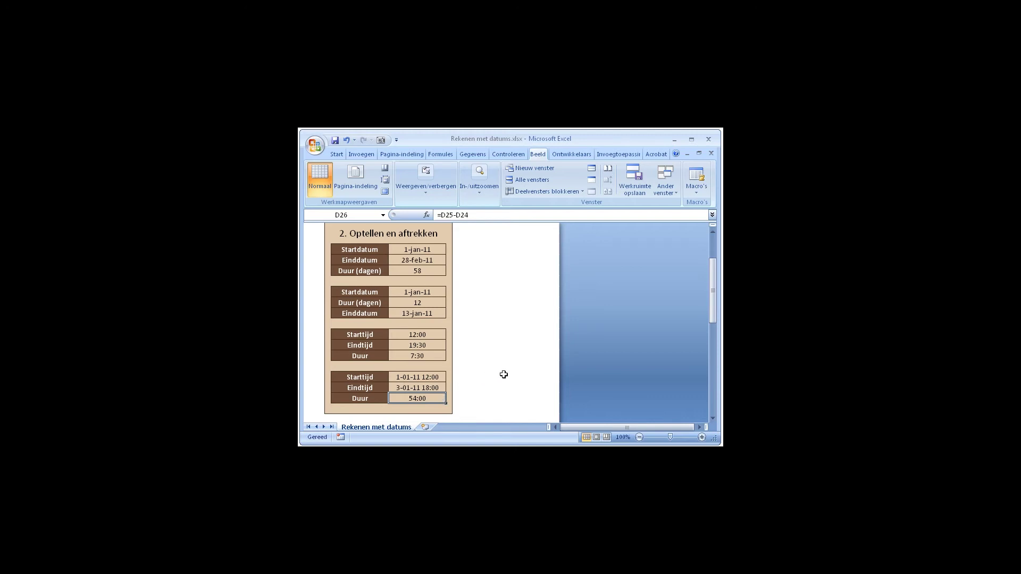
- Enter =WEEKDAG(D32) in Weekdag cell D34, returning 7 for the date 1-01-11
scroll(507, 373, down, 2)
scroll(507, 374, down, 1)
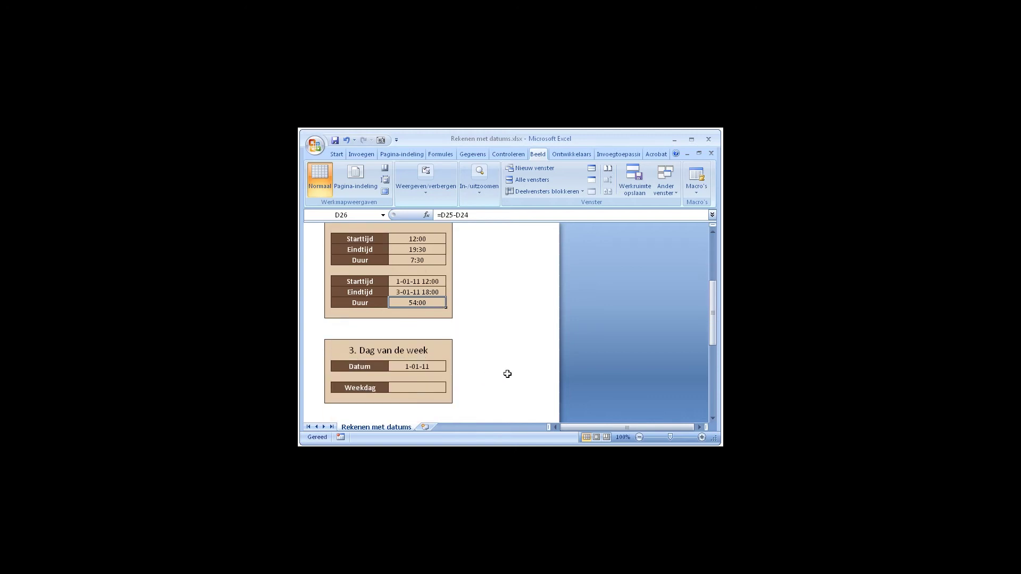
scroll(507, 374, down, 1)
click(407, 389)
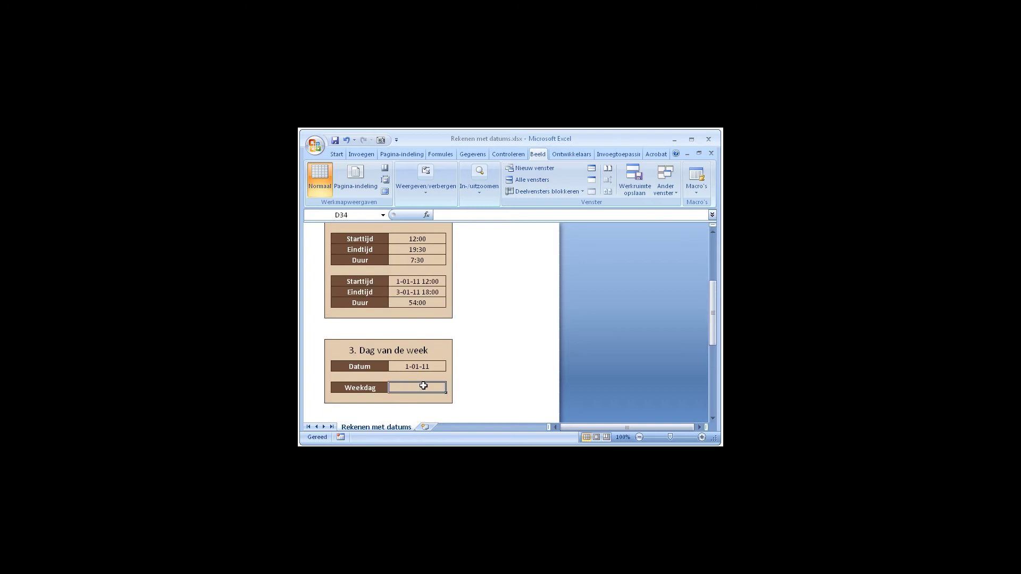
click(418, 367)
click(422, 387)
click(459, 214)
text(=)
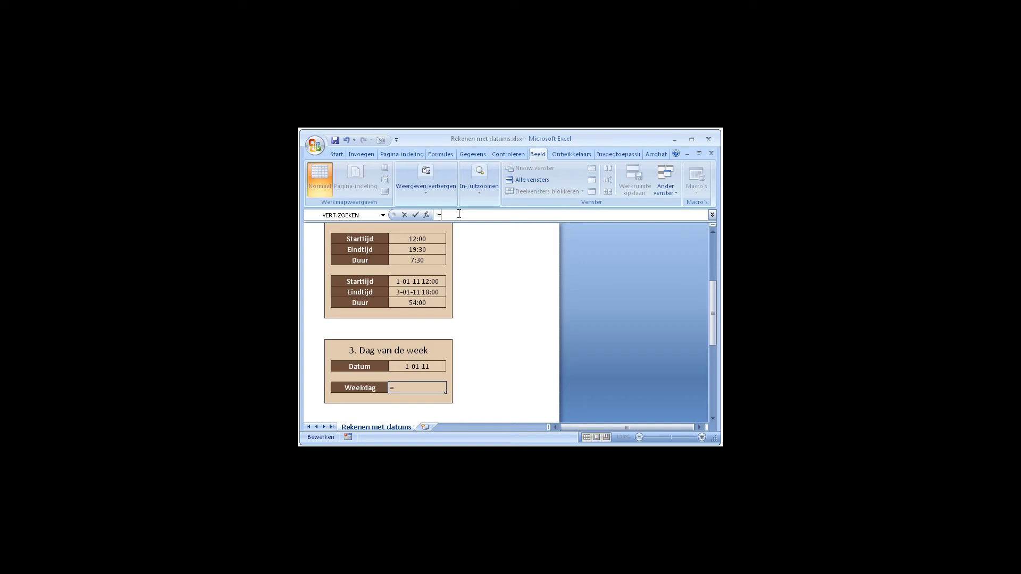
text(wee)
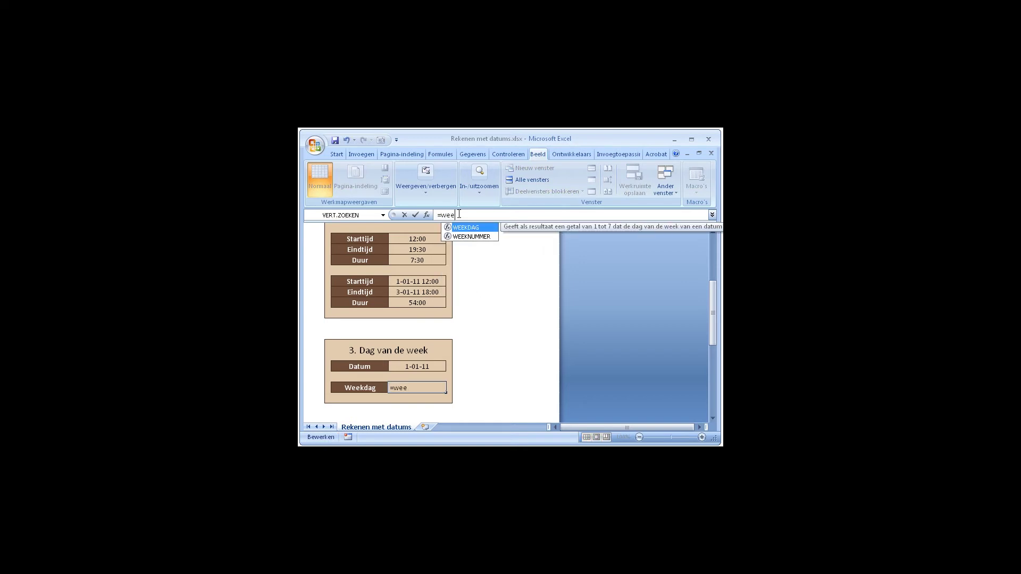
double_click(467, 229)
click(418, 365)
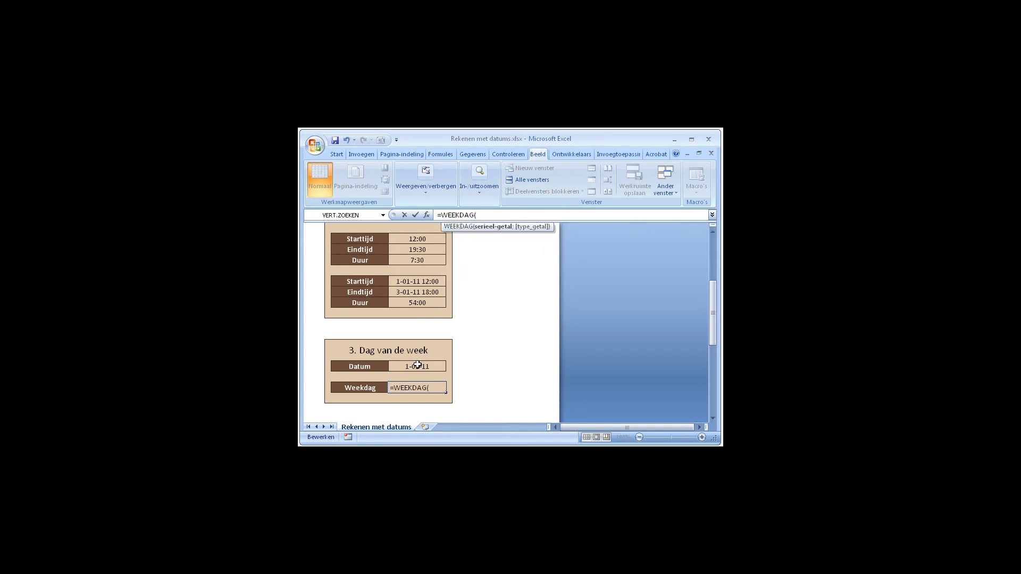
key(Return)
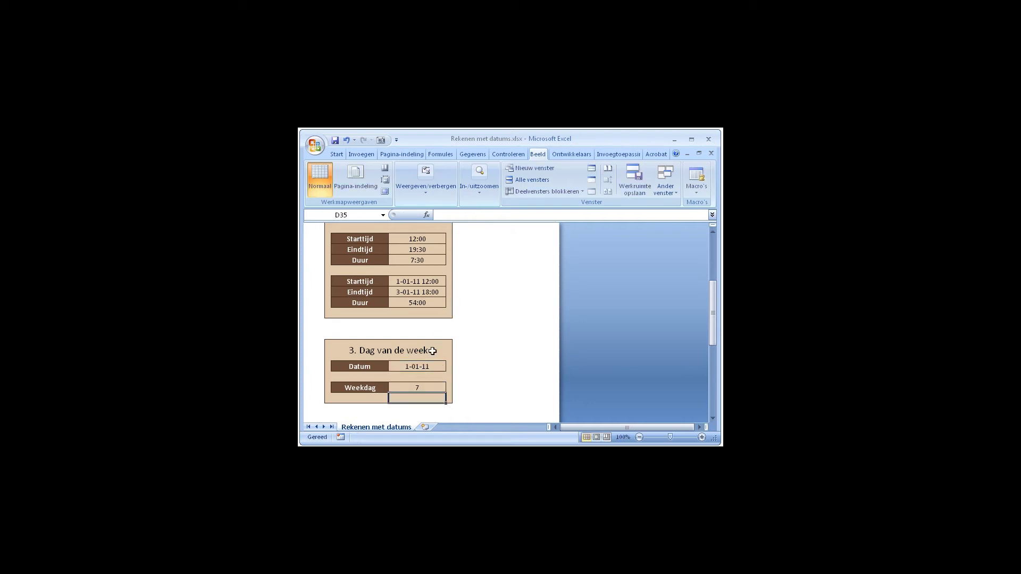
click(425, 389)
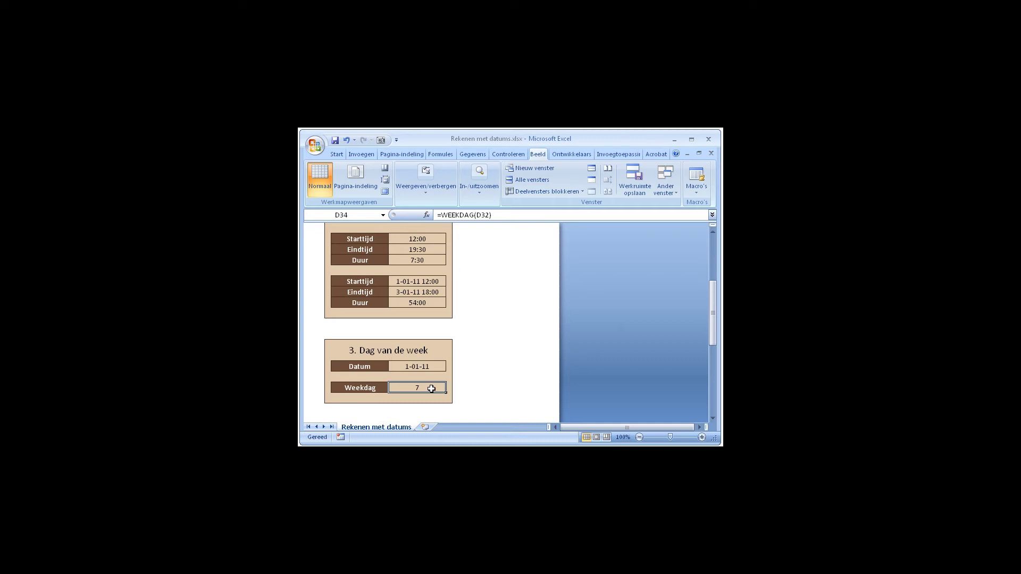
- Give Weekdag cell D34 the custom format dddd to show the full day name
right_click(431, 389)
click(491, 348)
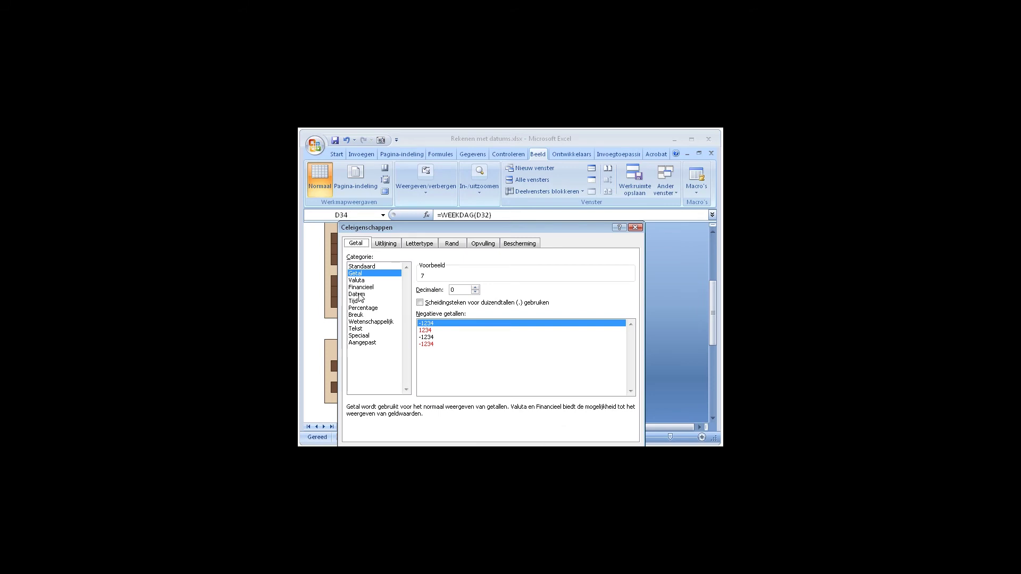
click(368, 342)
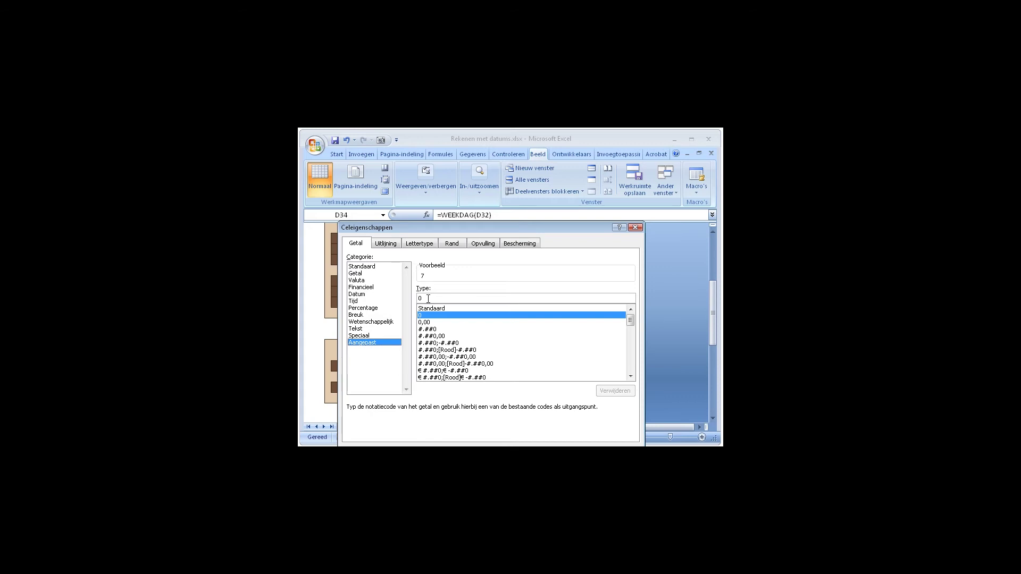
drag(466, 225, 532, 170)
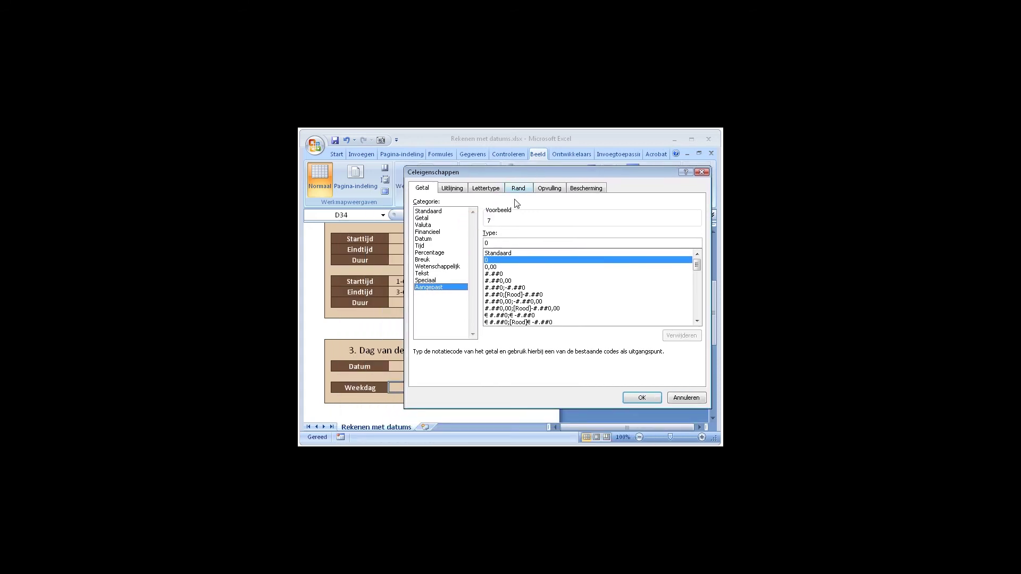
drag(498, 243, 481, 243)
text(dd)
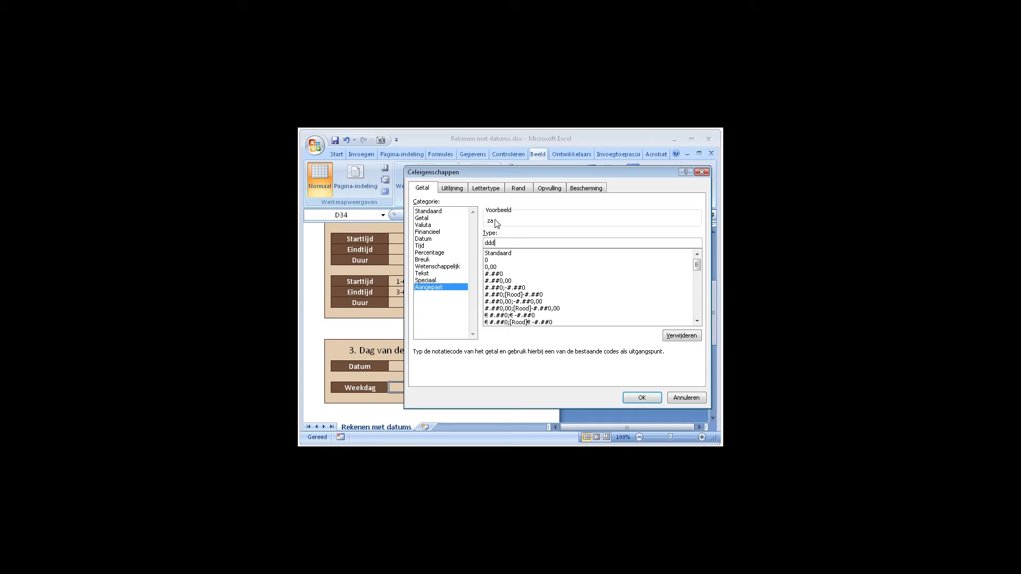
text(d)
click(642, 397)
click(359, 388)
click(417, 387)
- Change the Datum in D32 to 29-7-2011
click(430, 367)
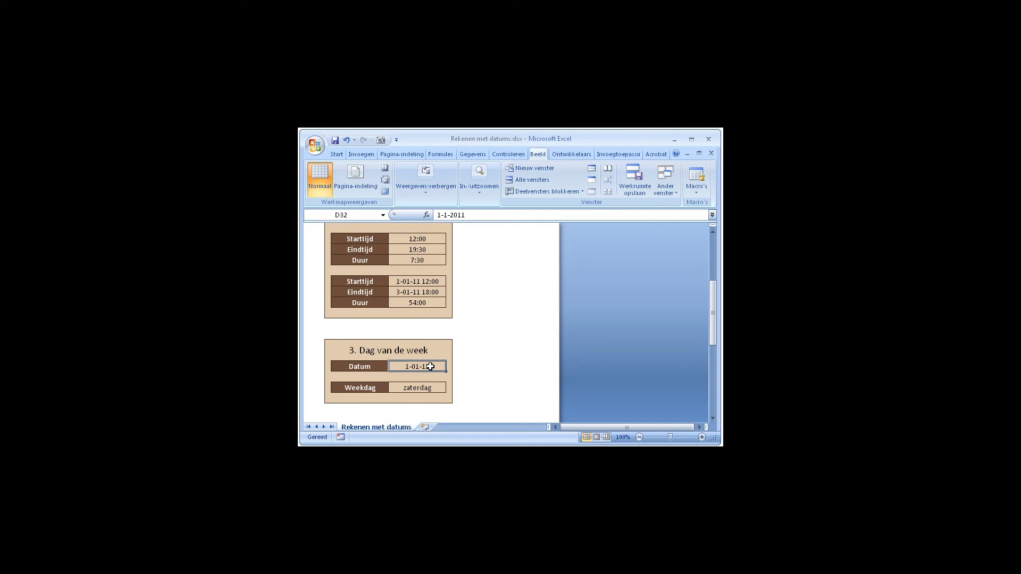
text(29-7-2011)
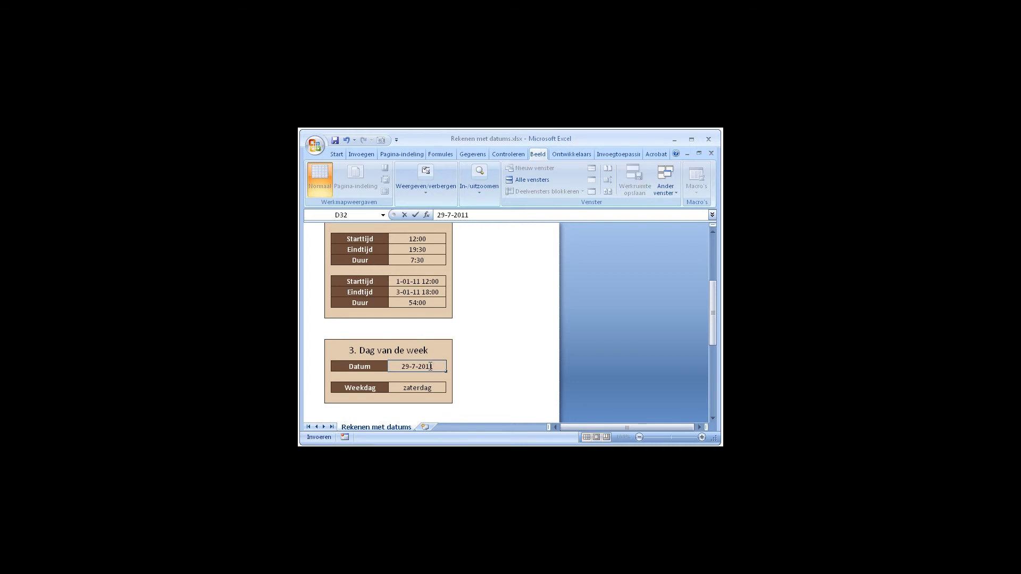
key(Return)
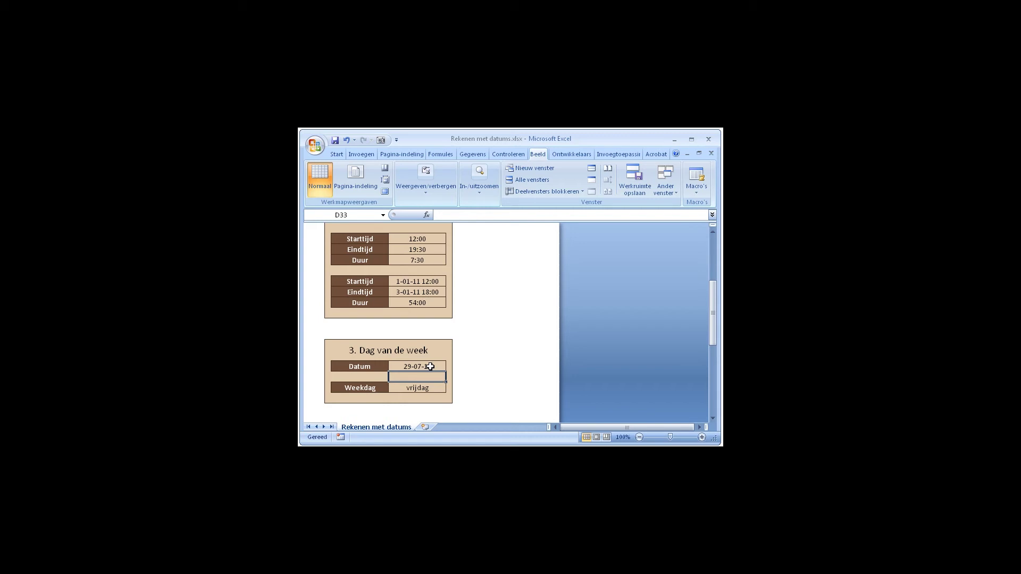
- Enter =WEEKNUMMER(D40) in Weeknummer cell D42
scroll(429, 366, down, 1)
scroll(429, 366, down, 2)
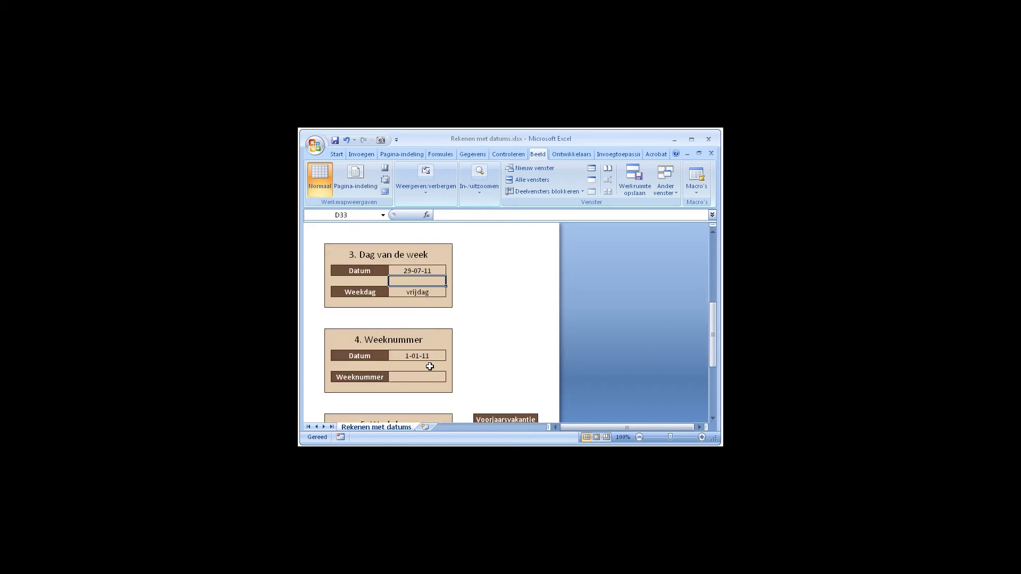
scroll(430, 366, down, 1)
scroll(428, 365, up, 1)
click(417, 376)
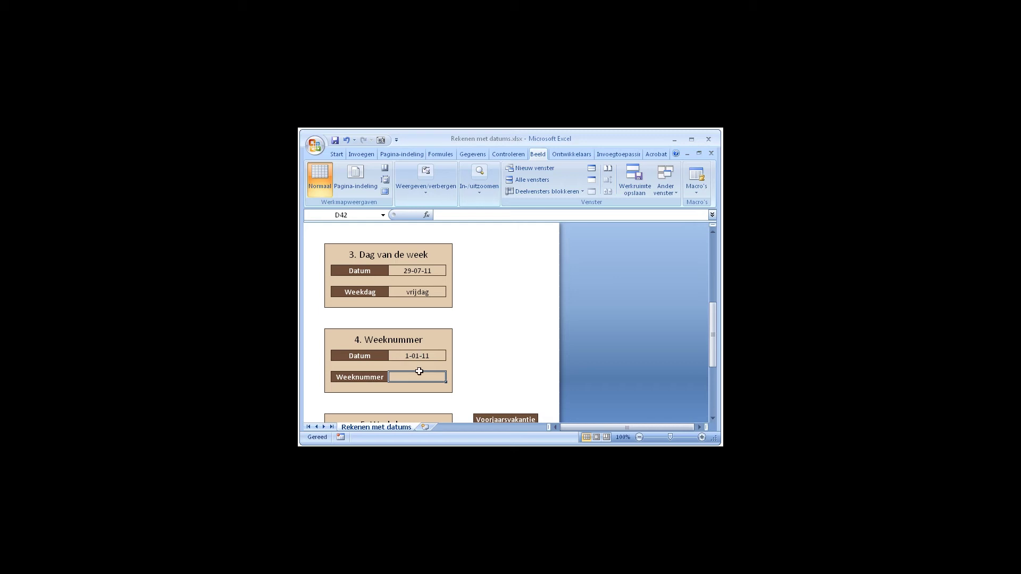
click(450, 214)
click(450, 214)
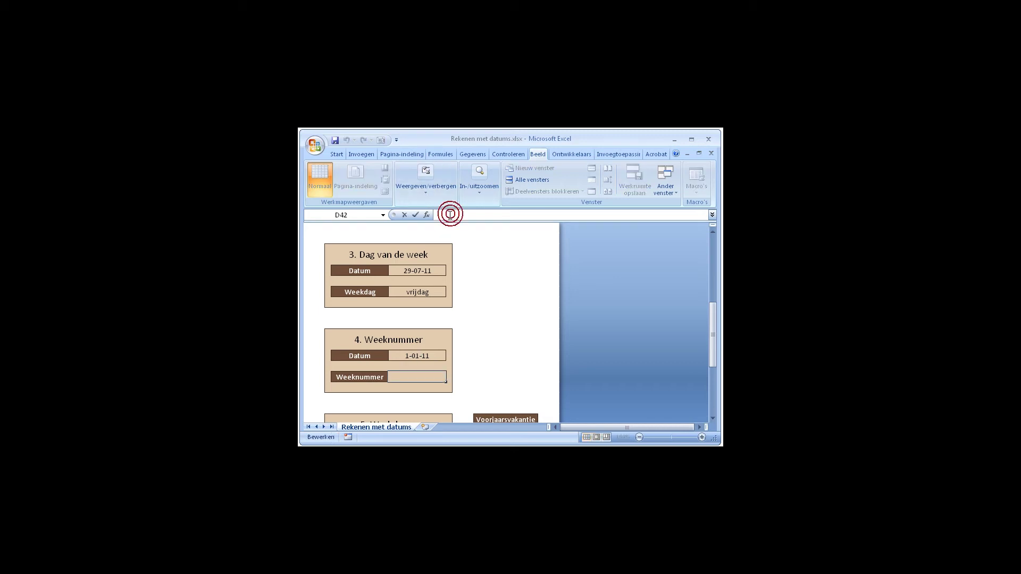
text(=weeknu)
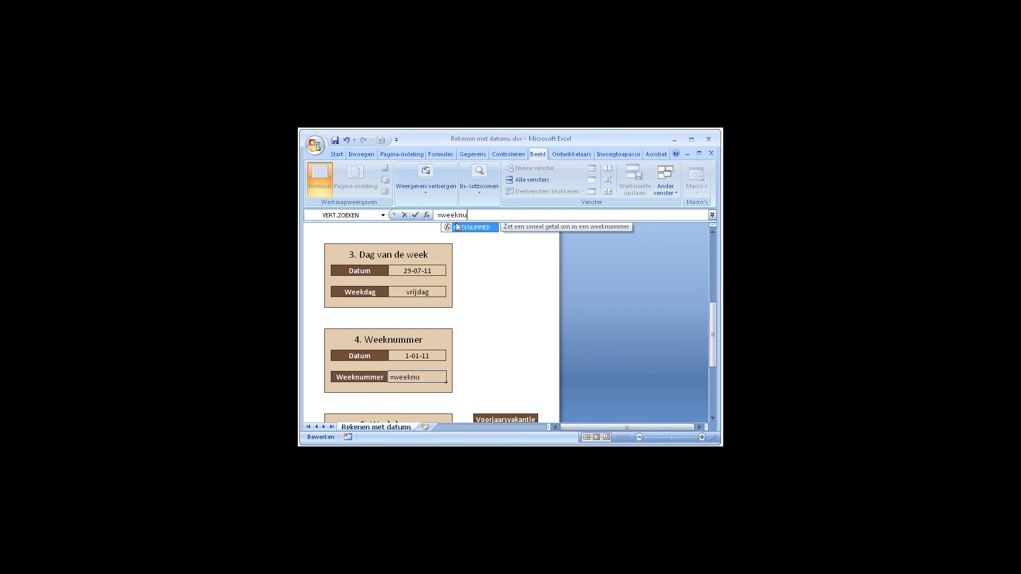
double_click(472, 228)
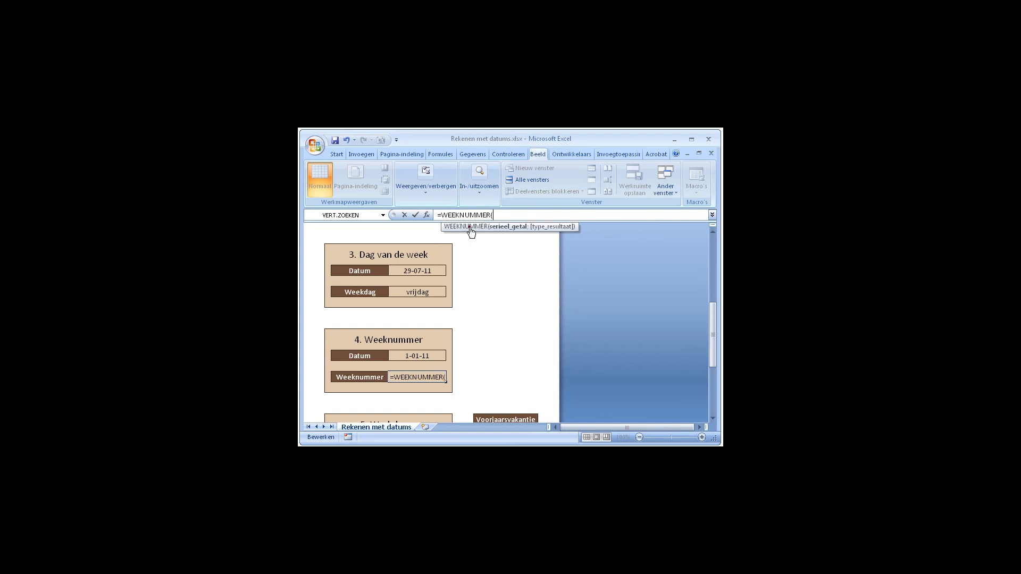
click(418, 354)
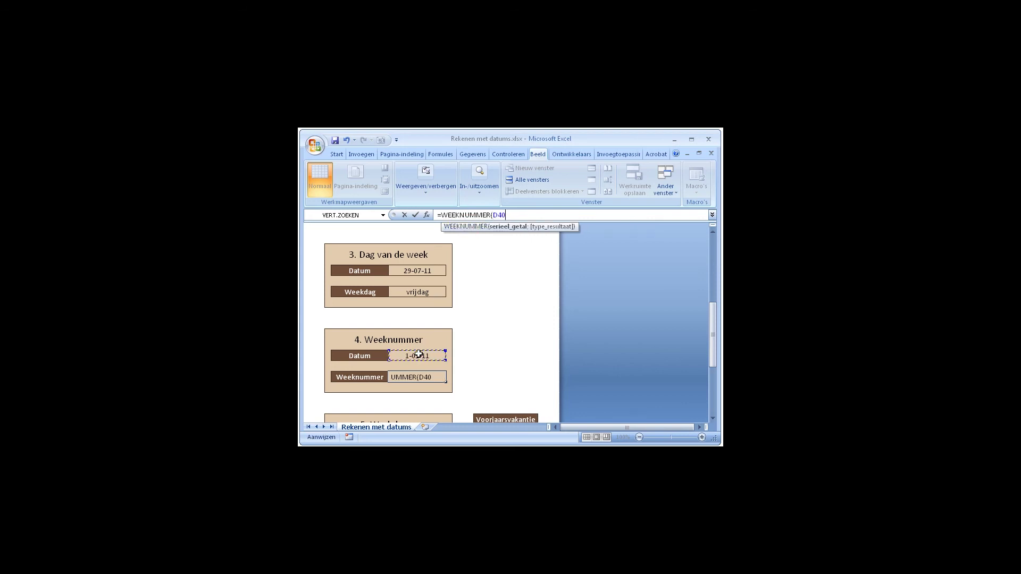
text())
key(Return)
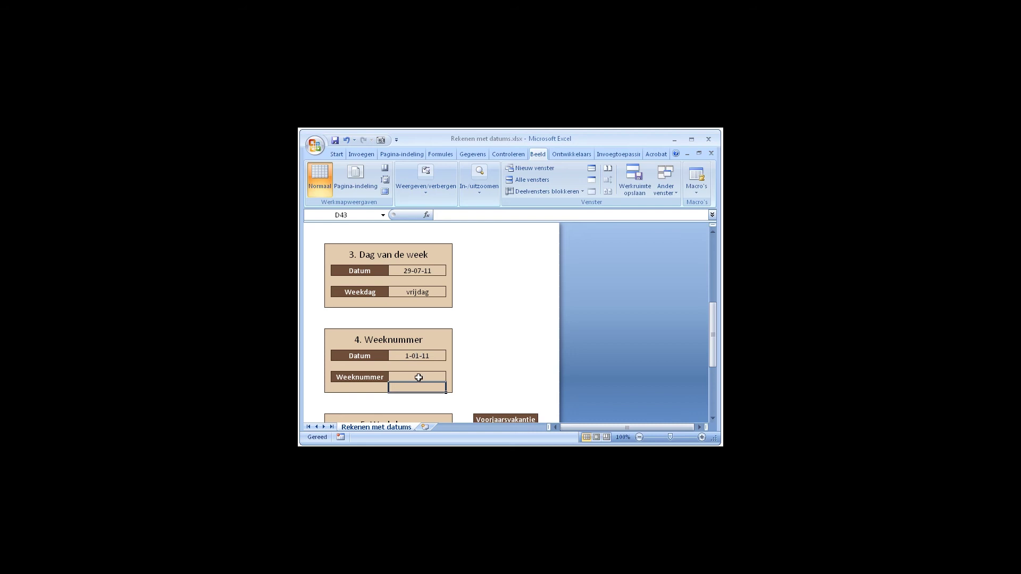
click(419, 377)
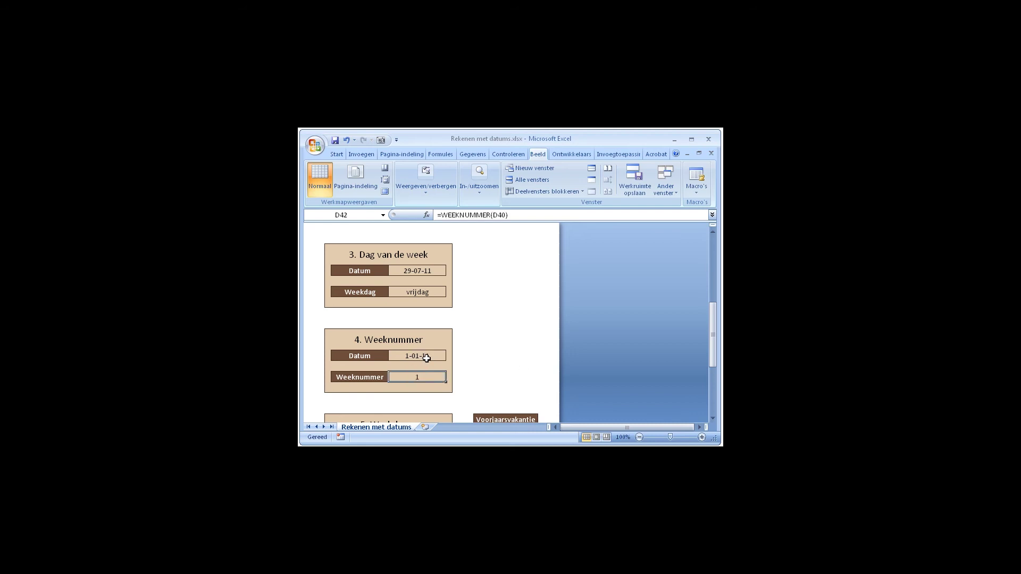
- Change the Datum in D40 to 29-7-2011 so the week number becomes 31
click(424, 355)
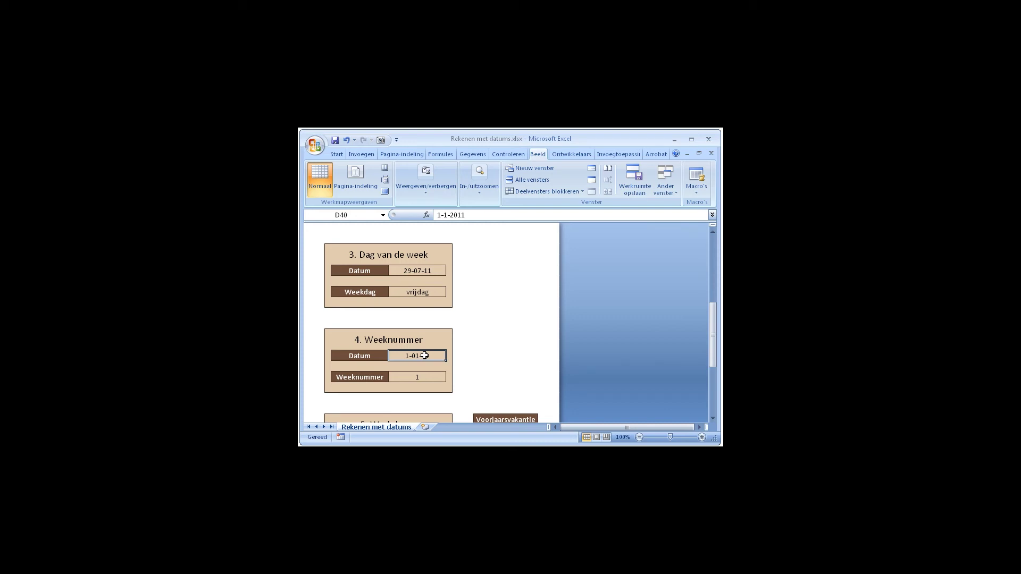
text(29-7-2011)
key(Return)
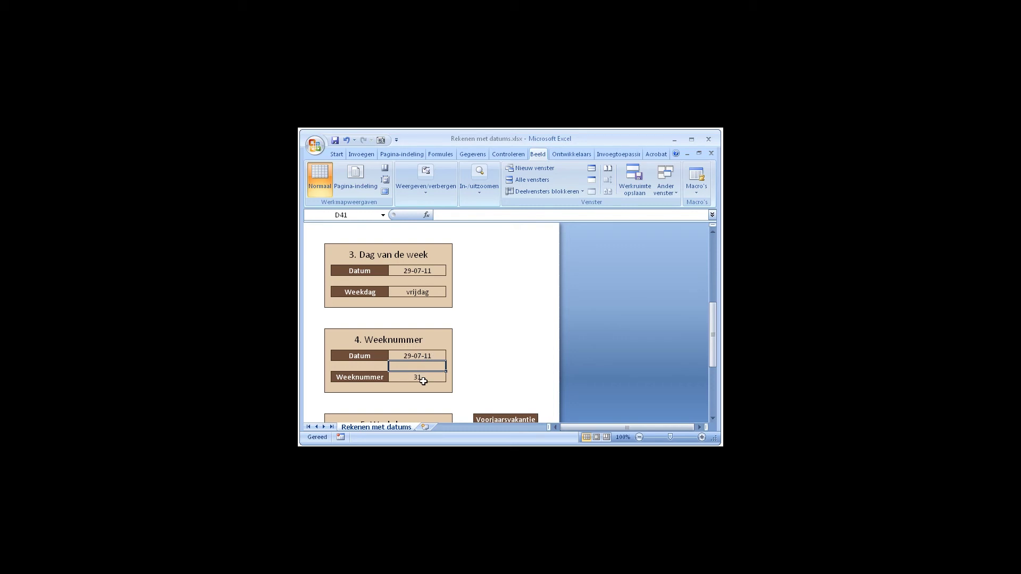
click(424, 378)
- Enter =NETTO.WERKDAGEN(D48;D49) in D50, giving 42 working days from 1-jan-11 to 1-mrt-11
scroll(423, 379, down, 1)
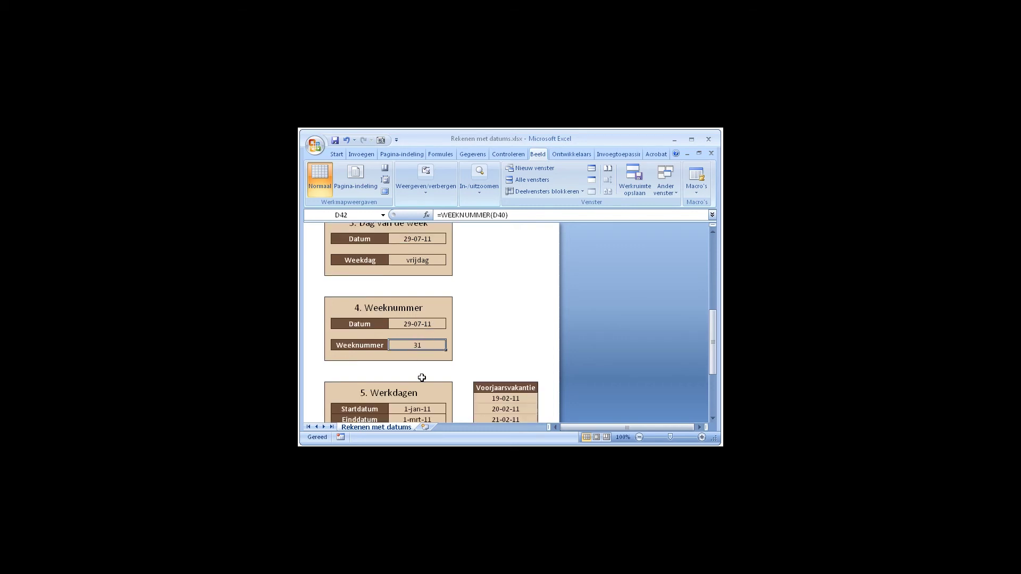
scroll(424, 379, down, 1)
scroll(422, 378, down, 1)
scroll(422, 378, down, 1)
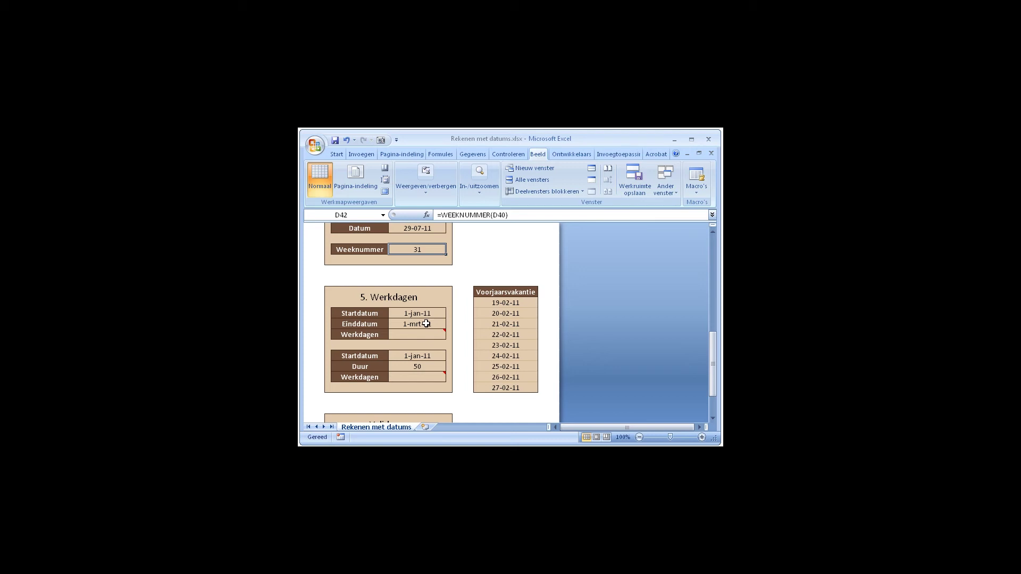
click(411, 334)
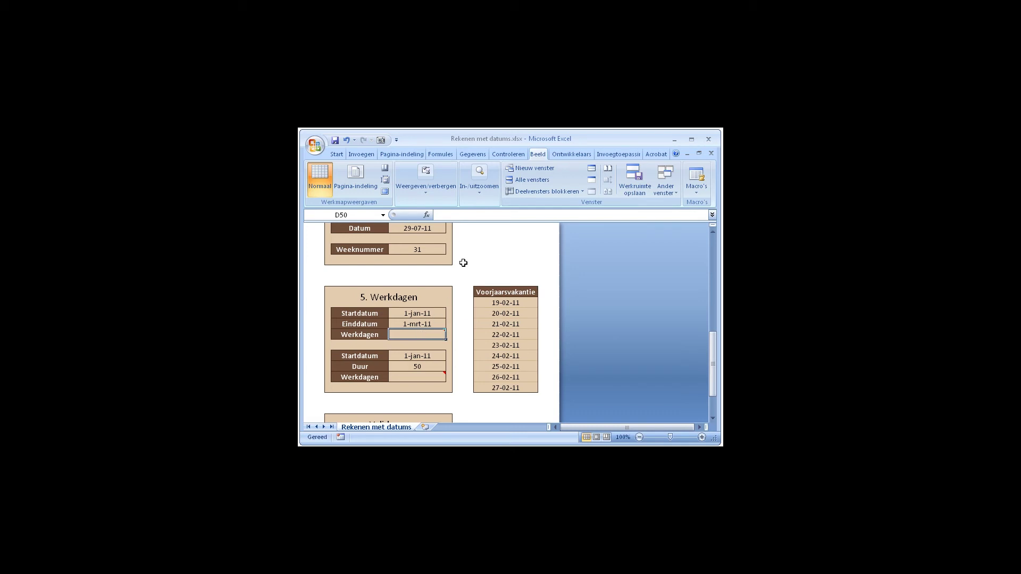
click(460, 215)
text(=)
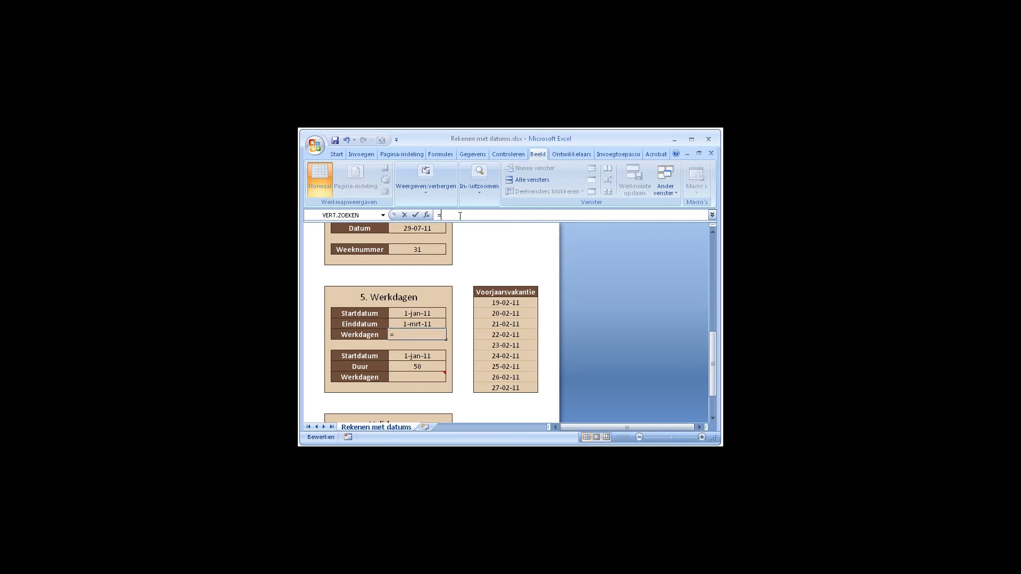
text(net)
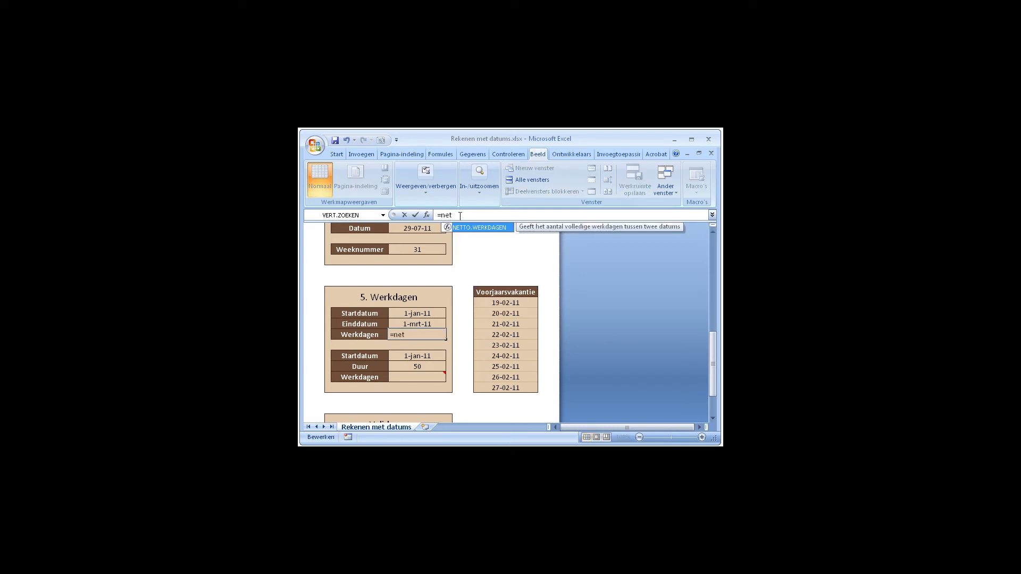
double_click(462, 228)
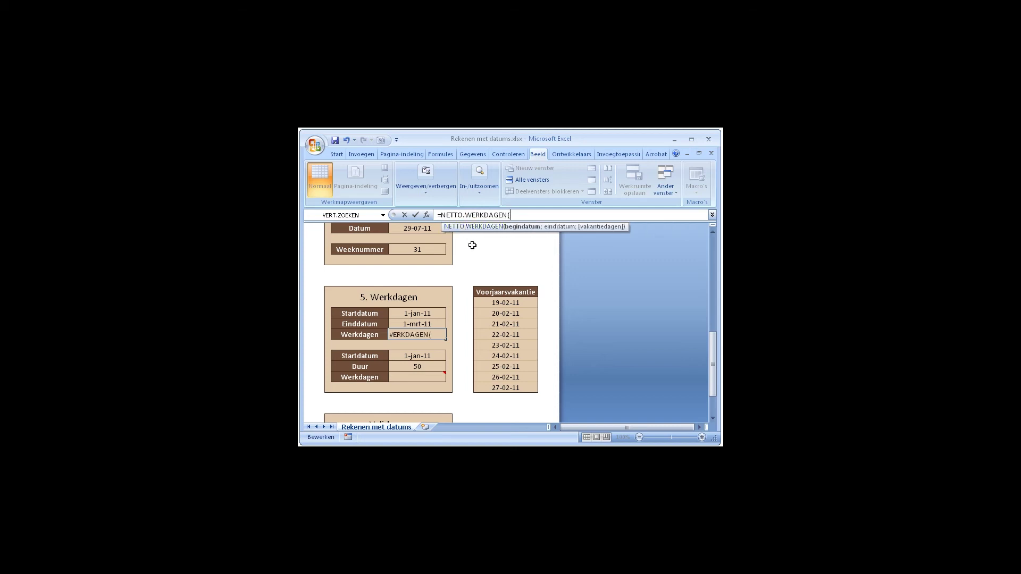
click(431, 313)
text(;)
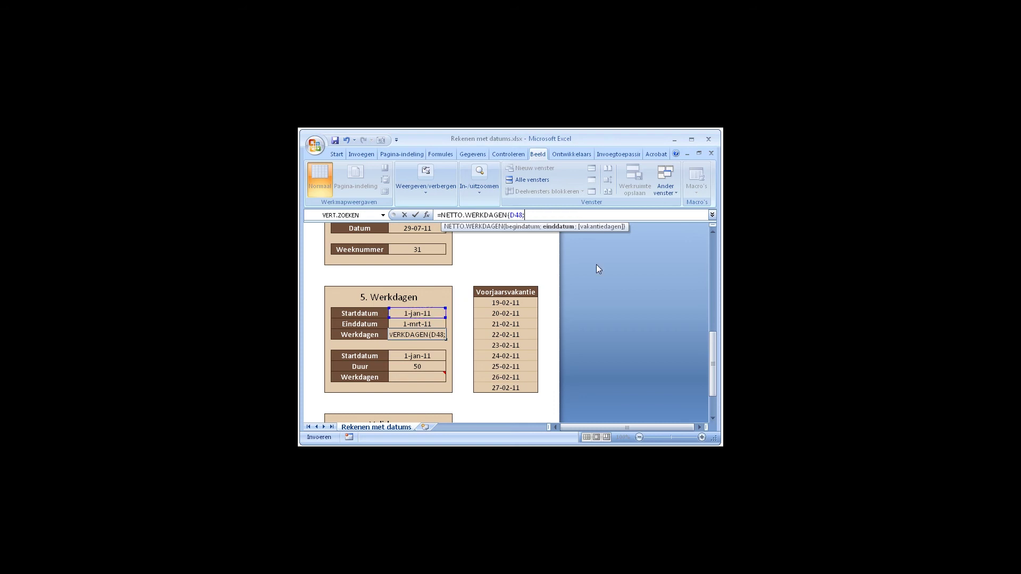
click(437, 322)
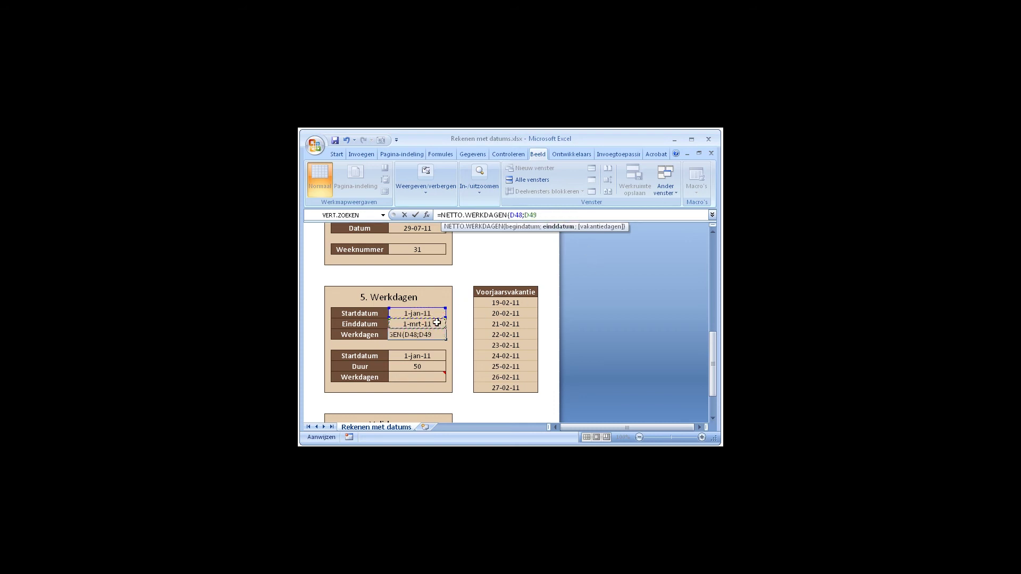
key(Return)
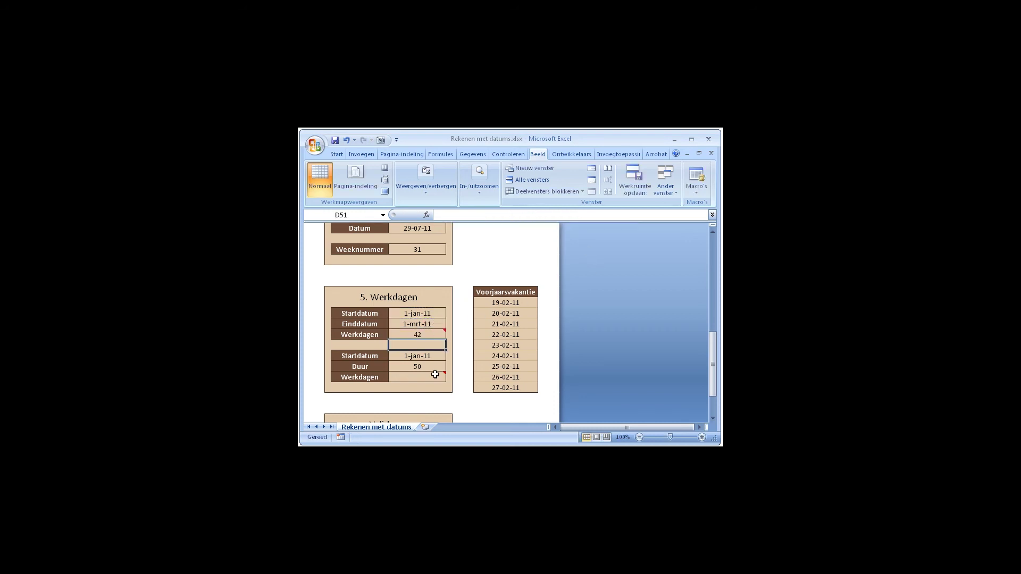
click(418, 332)
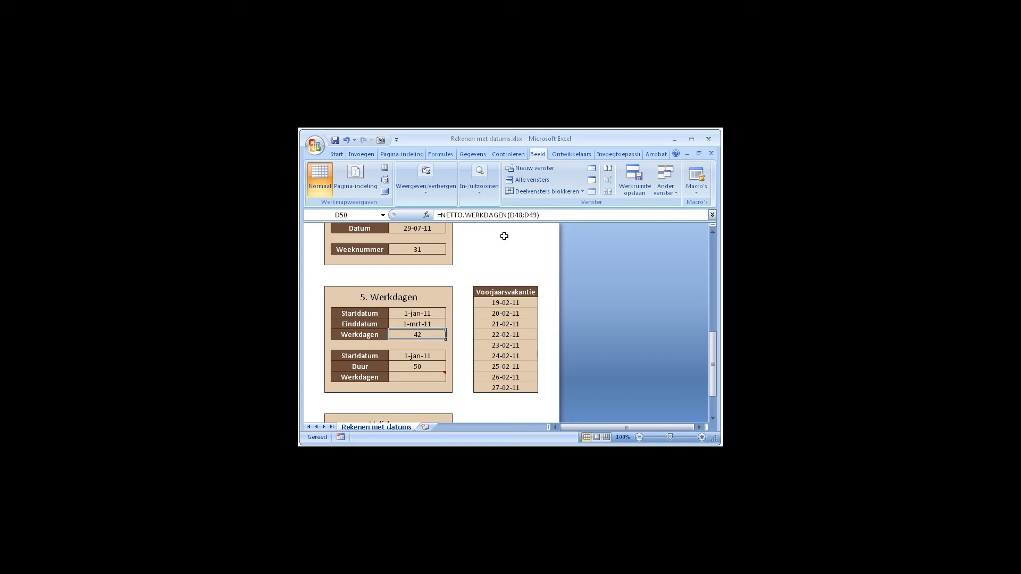
- Add the holiday range G47:G55 to D50's NETTO.WERKDAGEN formula, reducing the count to 37
click(536, 215)
key(End)
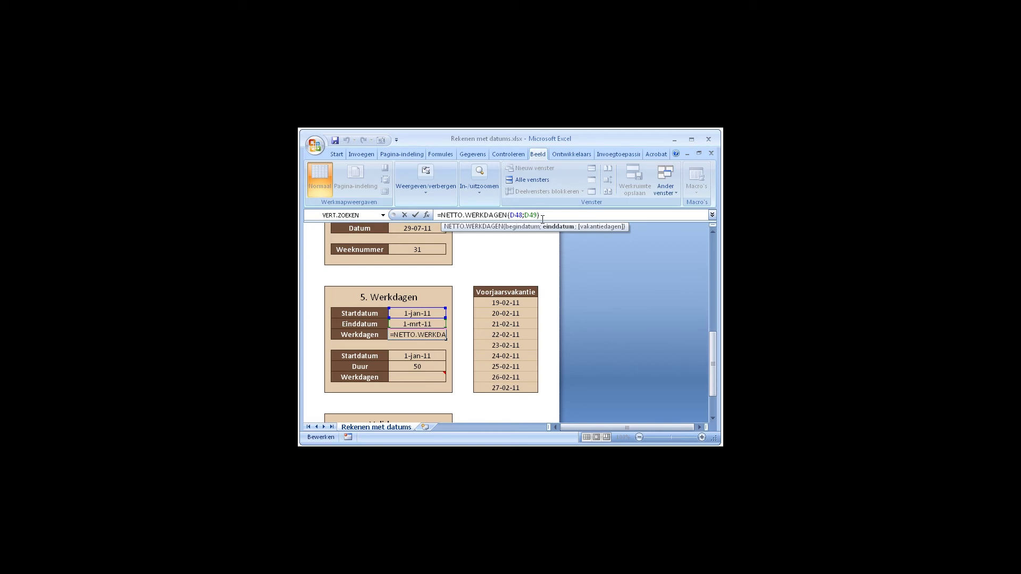
text(;)
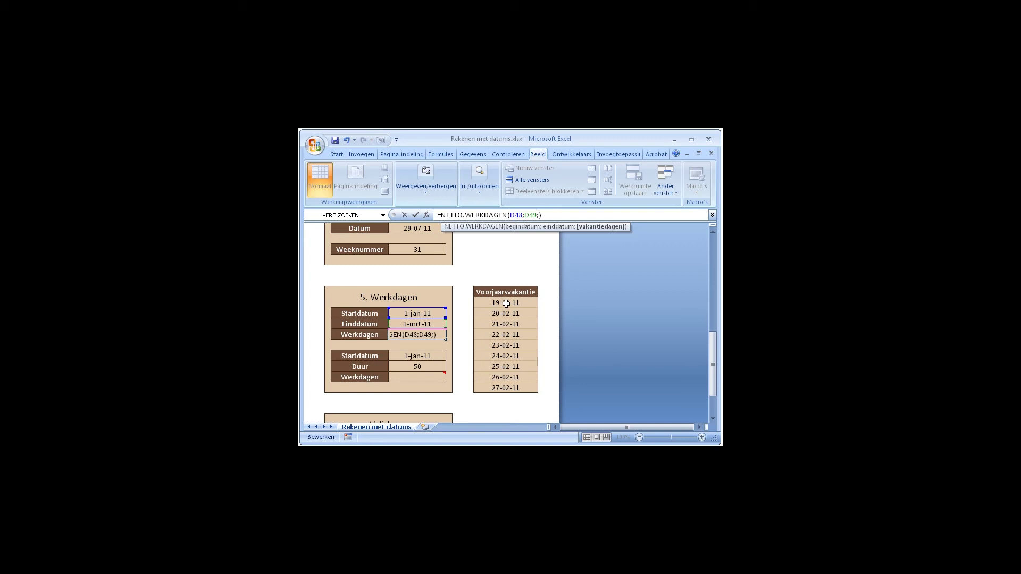
drag(507, 304, 496, 388)
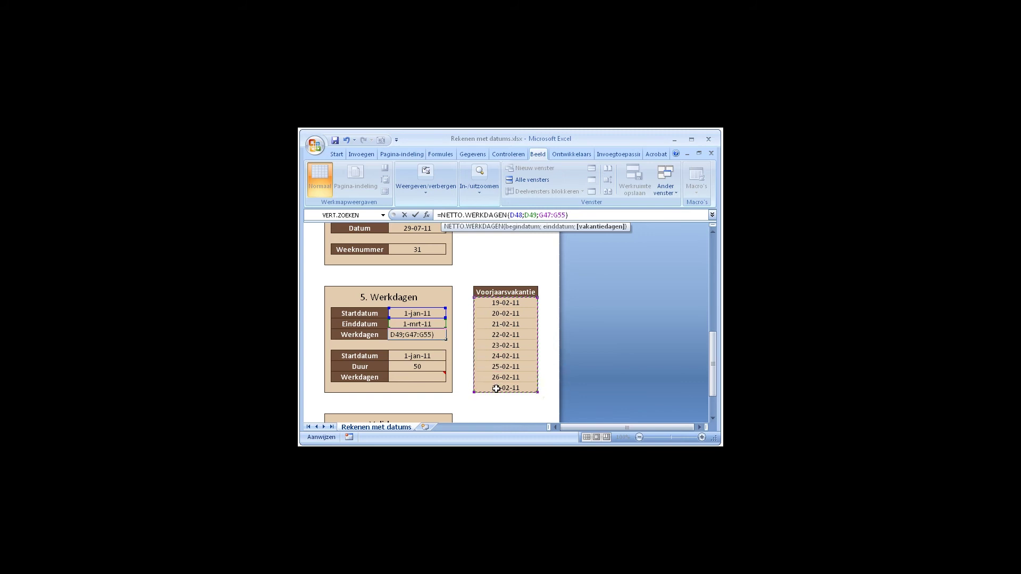
key(Return)
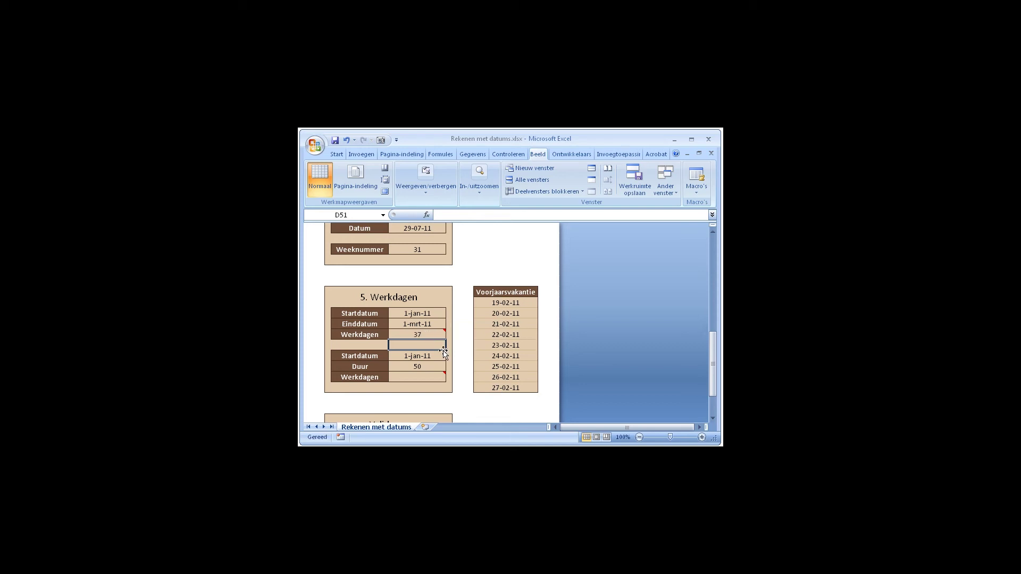
click(424, 335)
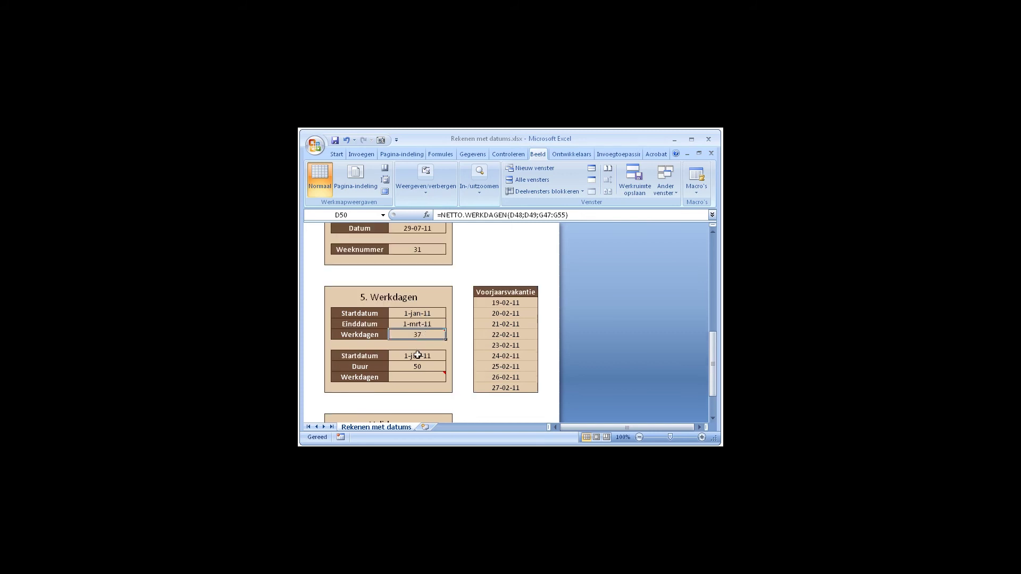
click(342, 357)
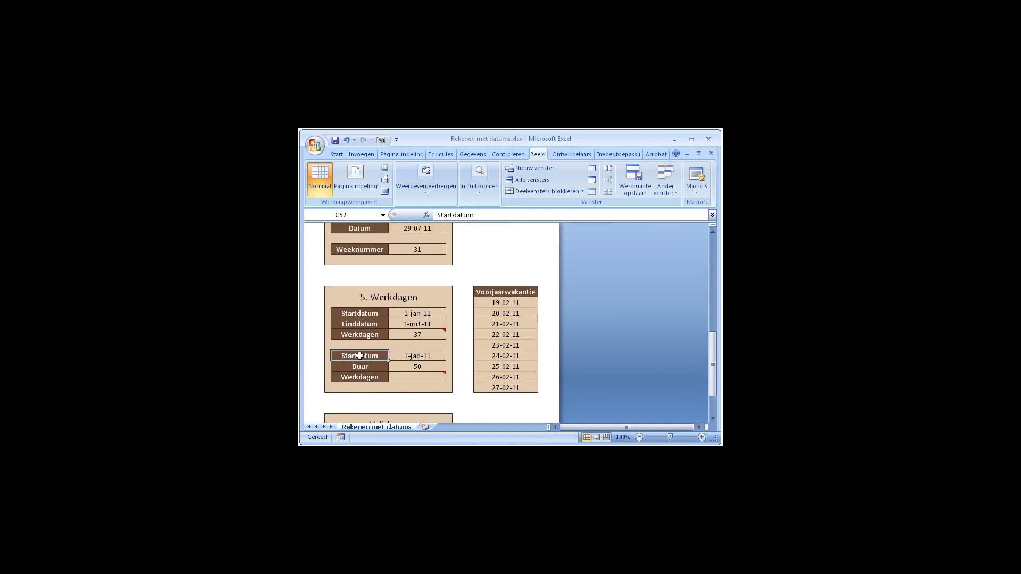
click(416, 357)
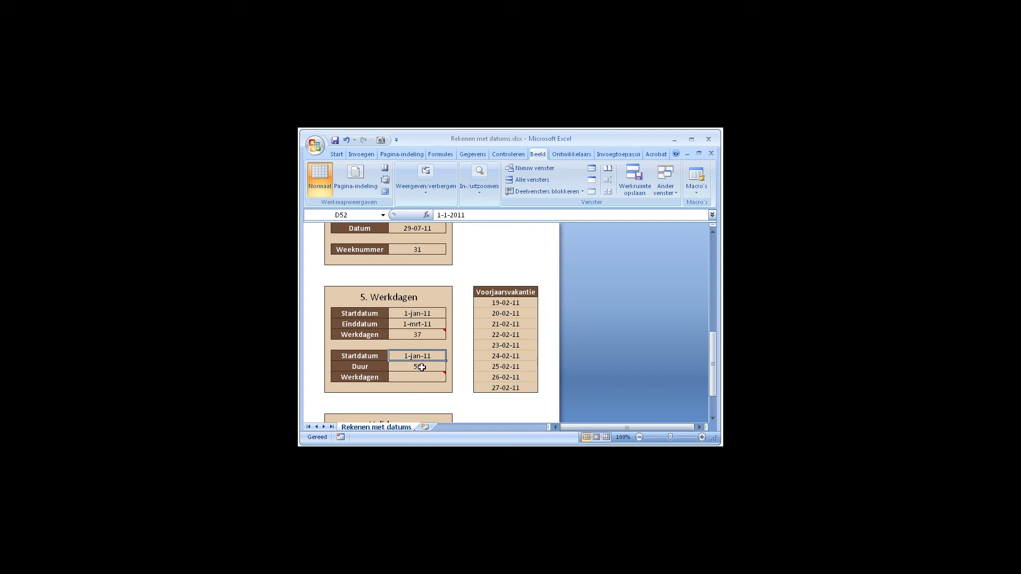
click(420, 378)
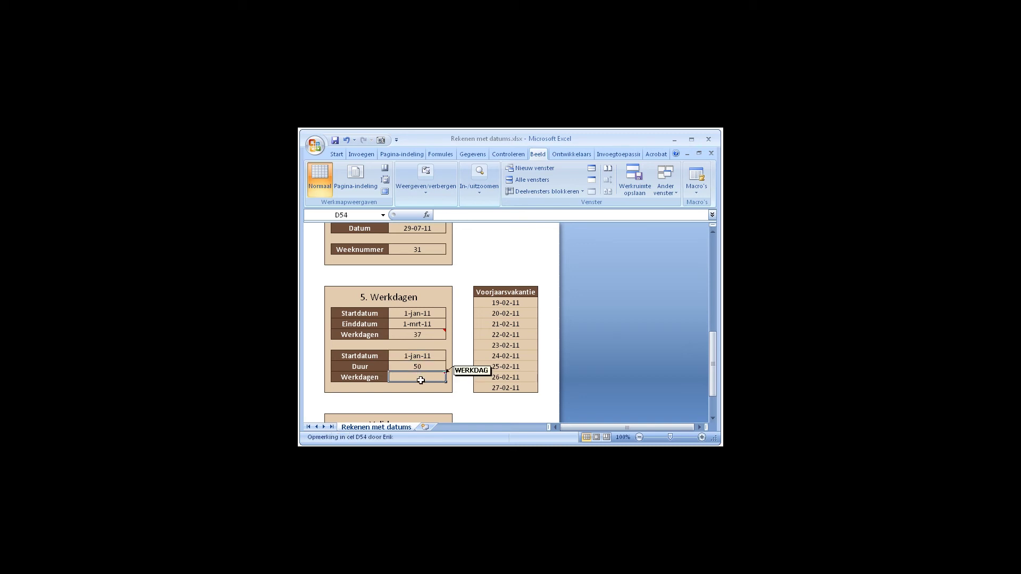
text(=)
click(408, 357)
text(+)
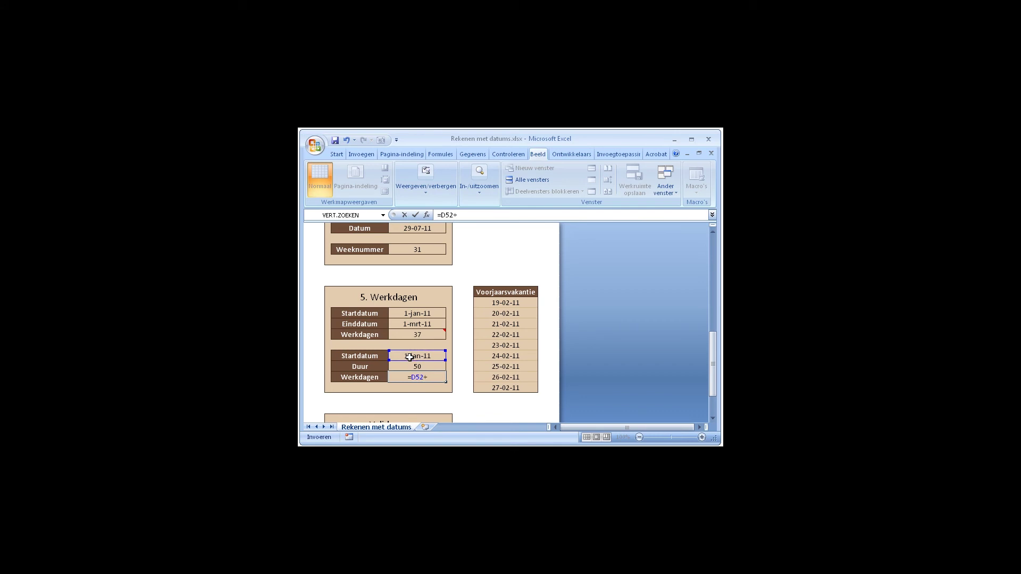
click(423, 368)
key(Return)
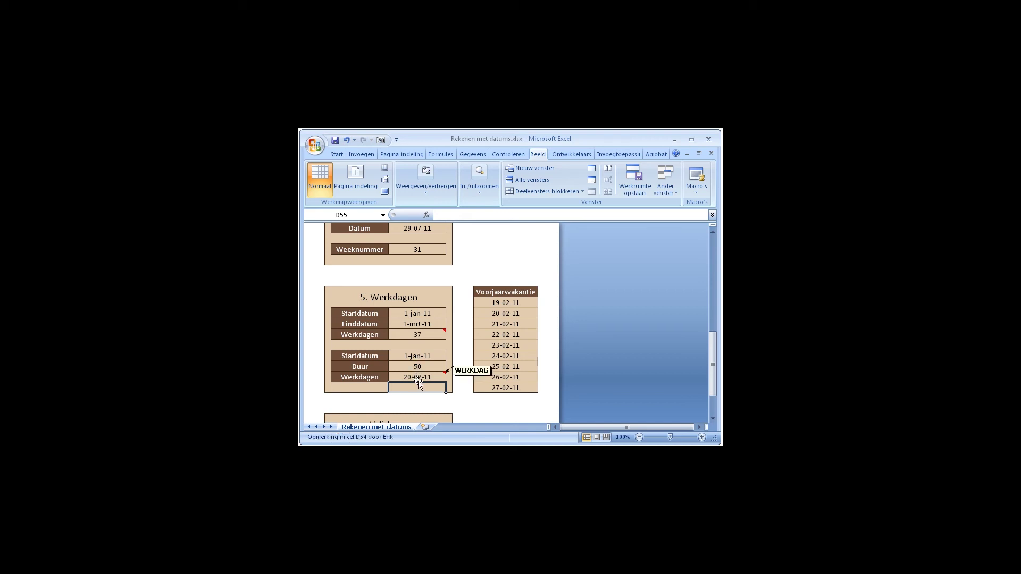
click(418, 376)
key(Delete)
- Enter =WERKDAG(D52;D53;G47:G55) in D54, returning the end date 18-03-11
click(452, 215)
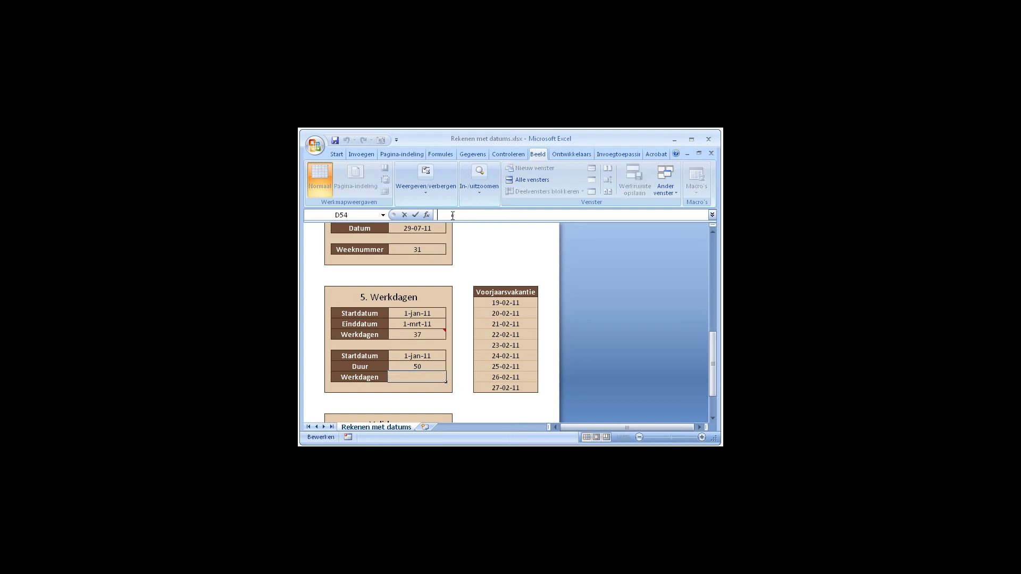
text(=wer)
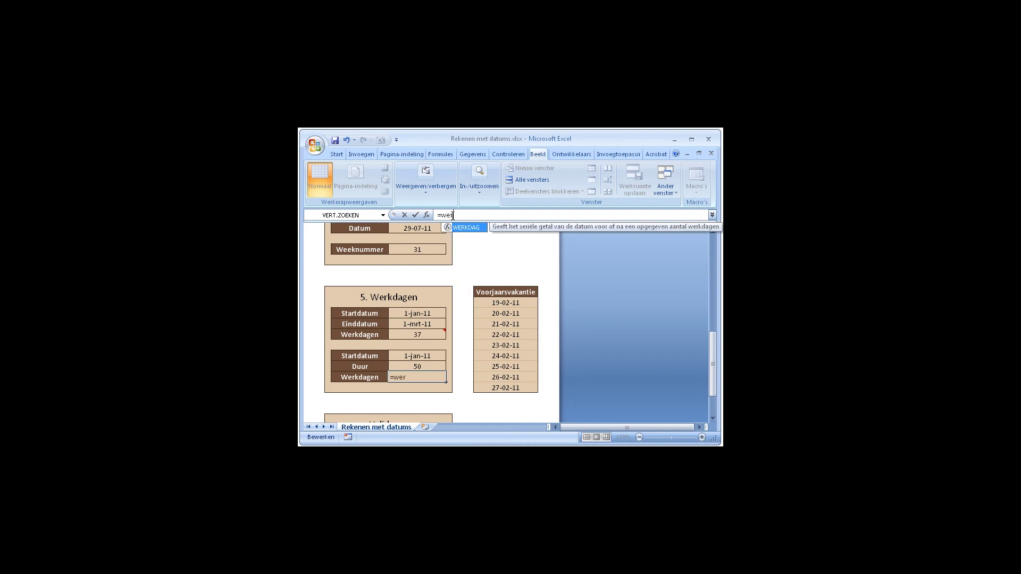
double_click(458, 227)
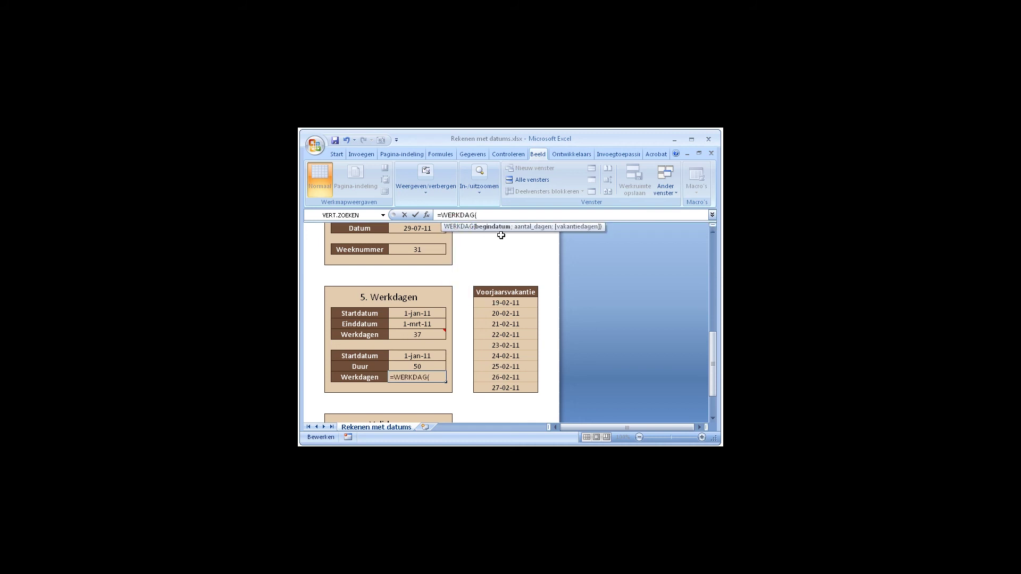
click(423, 357)
text(;)
click(422, 366)
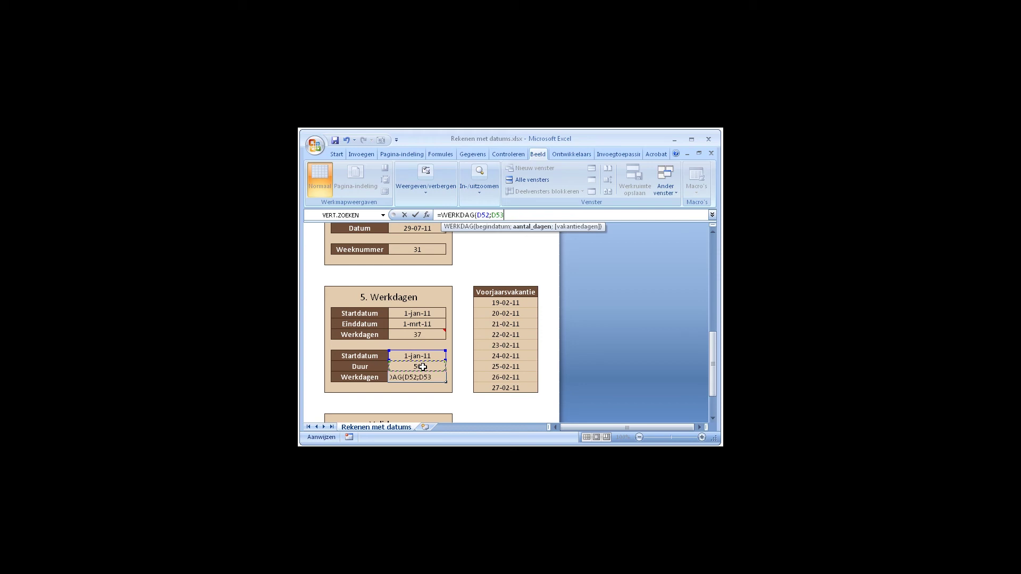
text(;)
drag(502, 302, 506, 389)
text())
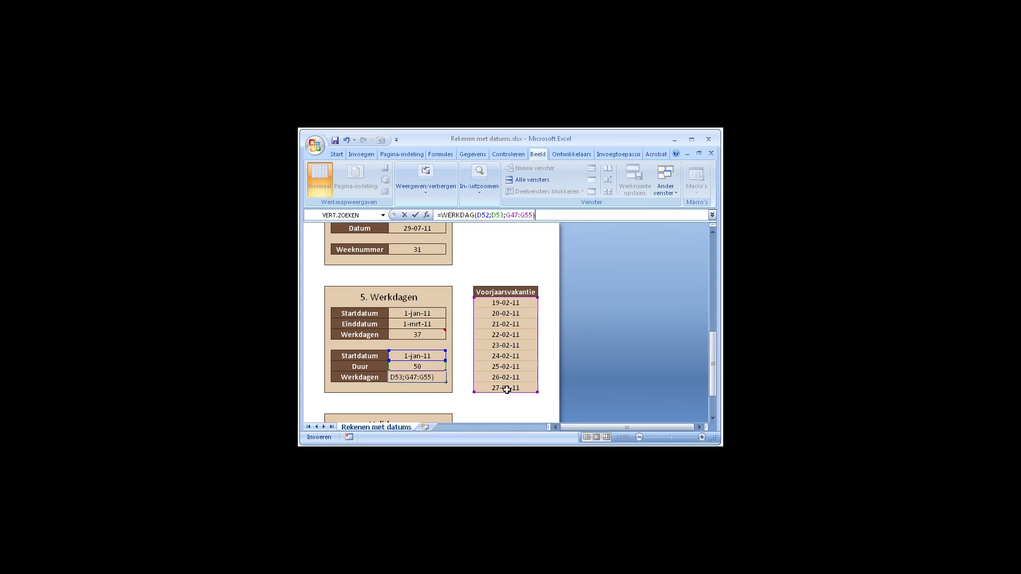
key(Return)
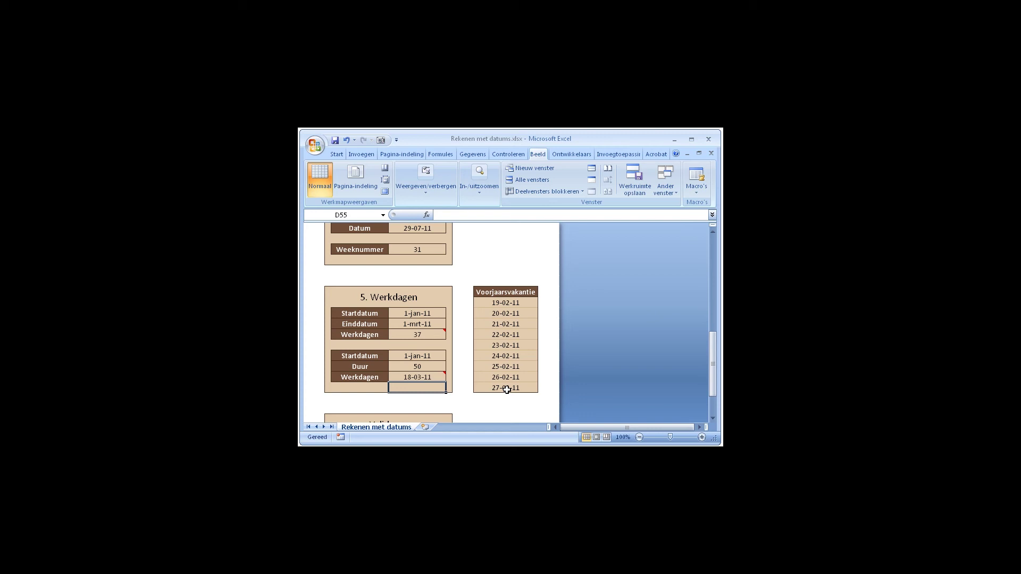
click(421, 376)
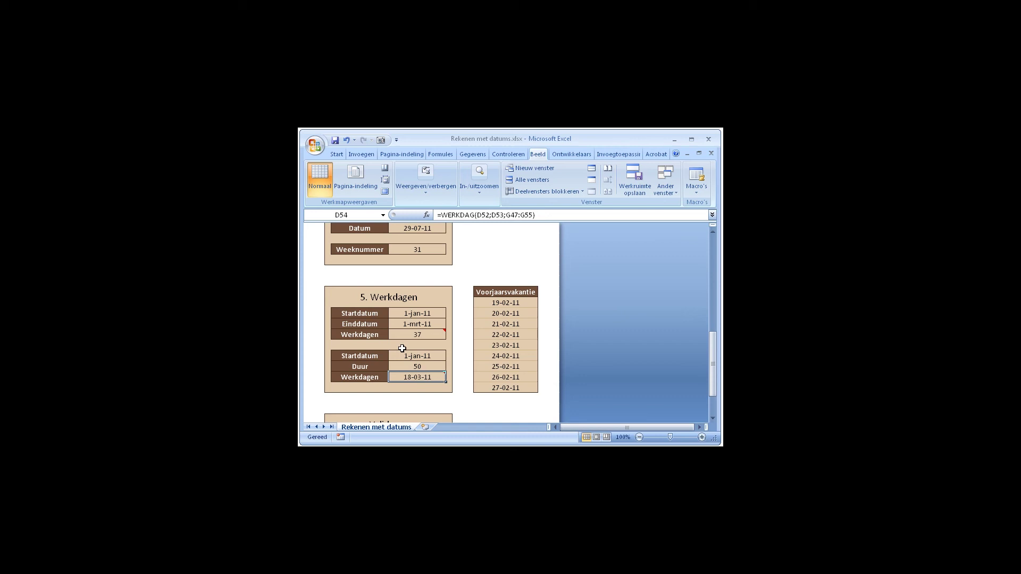
- Name the Voorjaarsvakantie date range Vakantiedagen via the Name Box
drag(505, 303, 503, 388)
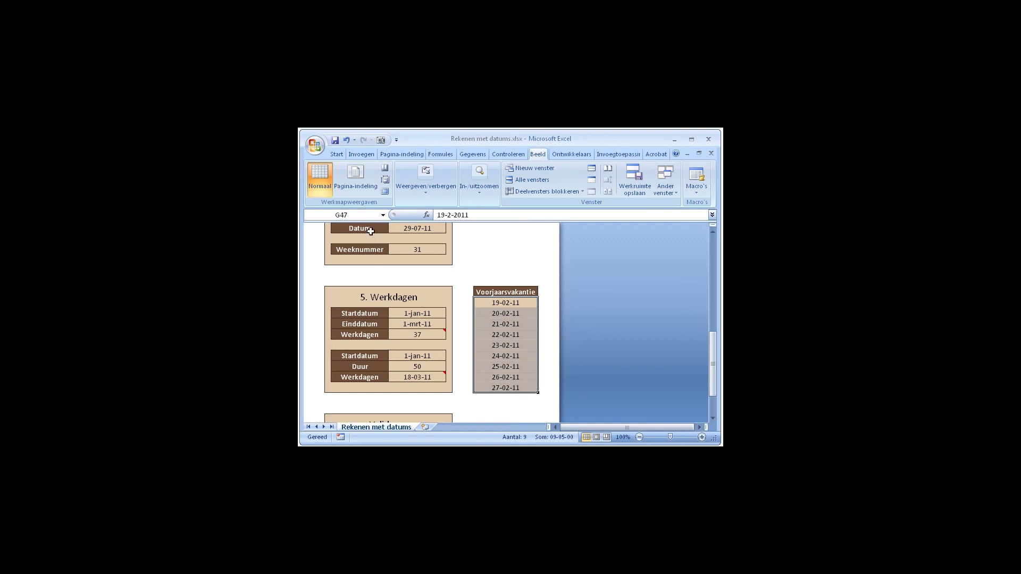
click(360, 217)
text(Vakantie)
key(Return)
click(417, 387)
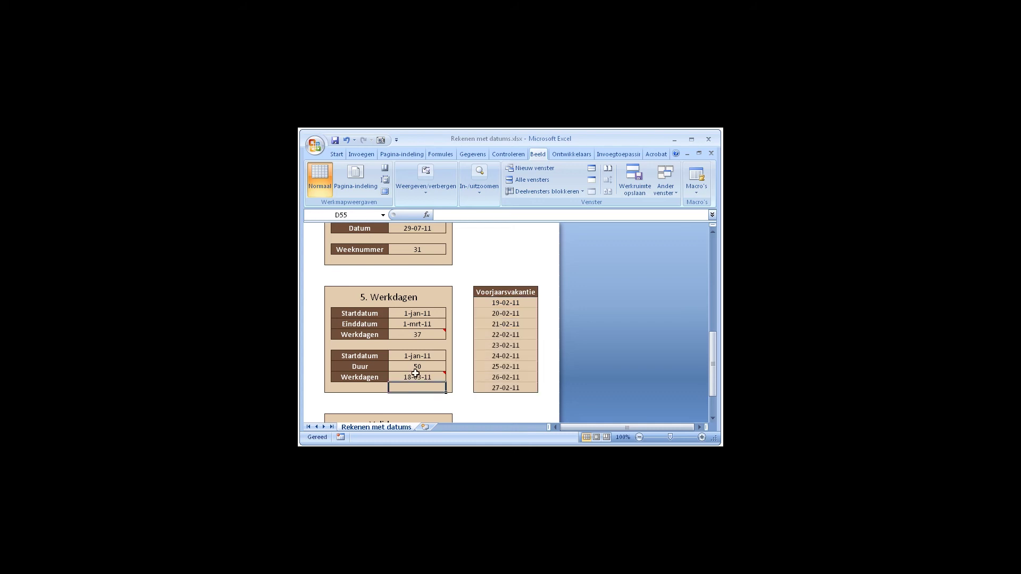
- Replace G47:G55 in D54's WERKDAG formula with the named range, still giving 18-03-11
click(415, 373)
drag(506, 215, 532, 215)
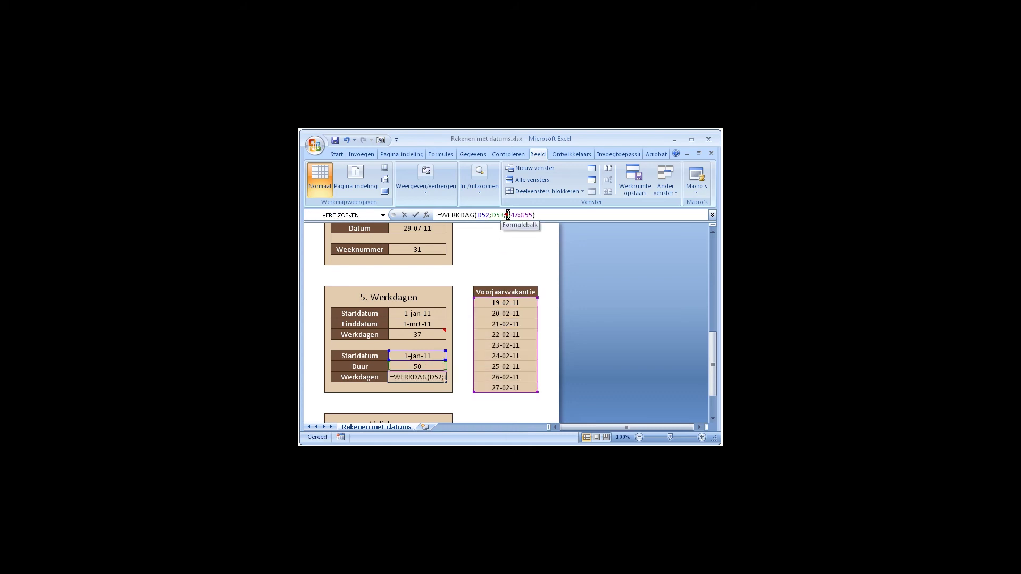
drag(504, 302, 505, 387)
key(Return)
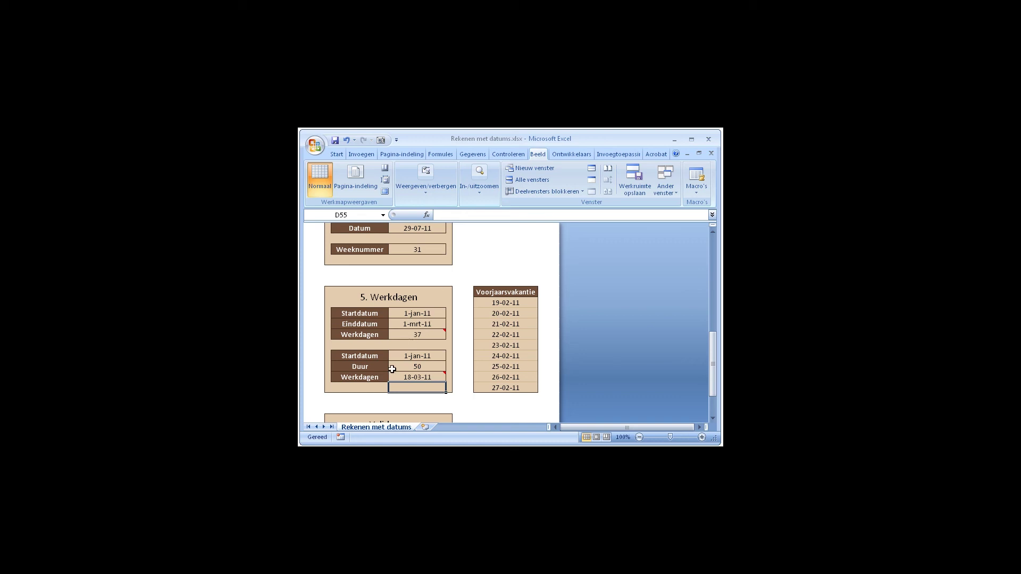
click(414, 377)
drag(505, 303, 505, 387)
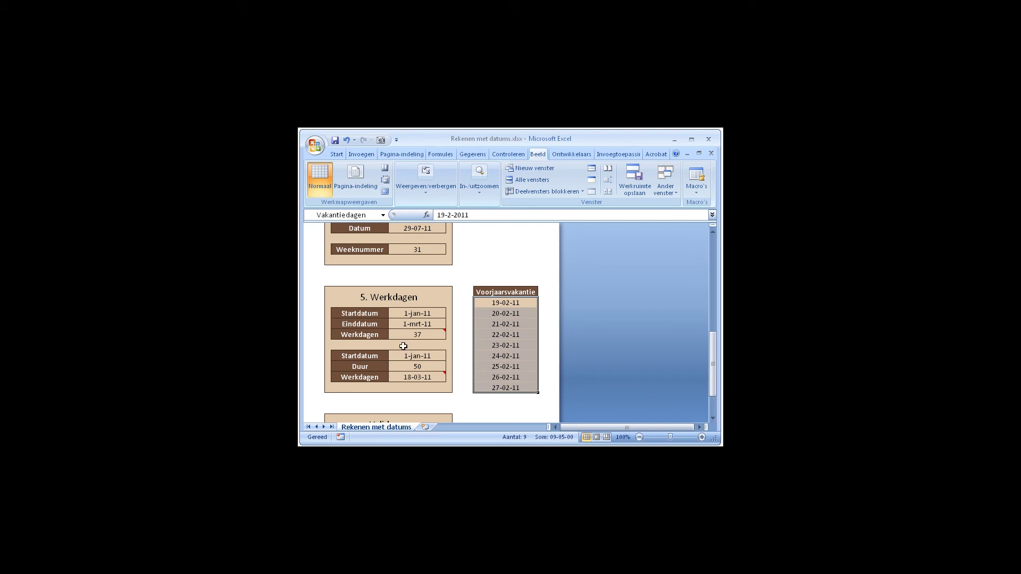
click(355, 326)
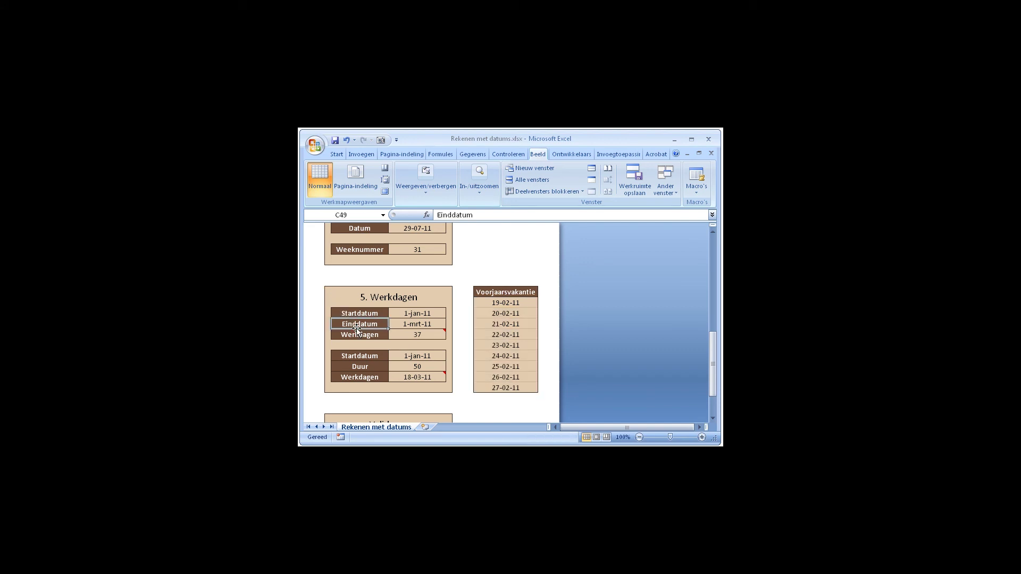
- Scroll down to the Valideren block and select the empty Datum invoeren cell D60
scroll(357, 329, down, 2)
scroll(357, 330, down, 1)
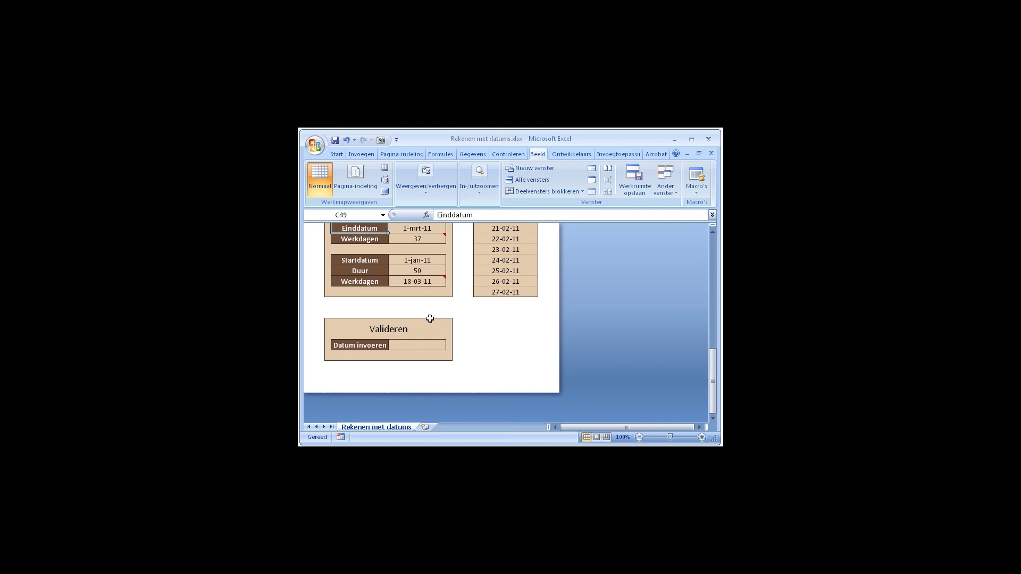
click(412, 346)
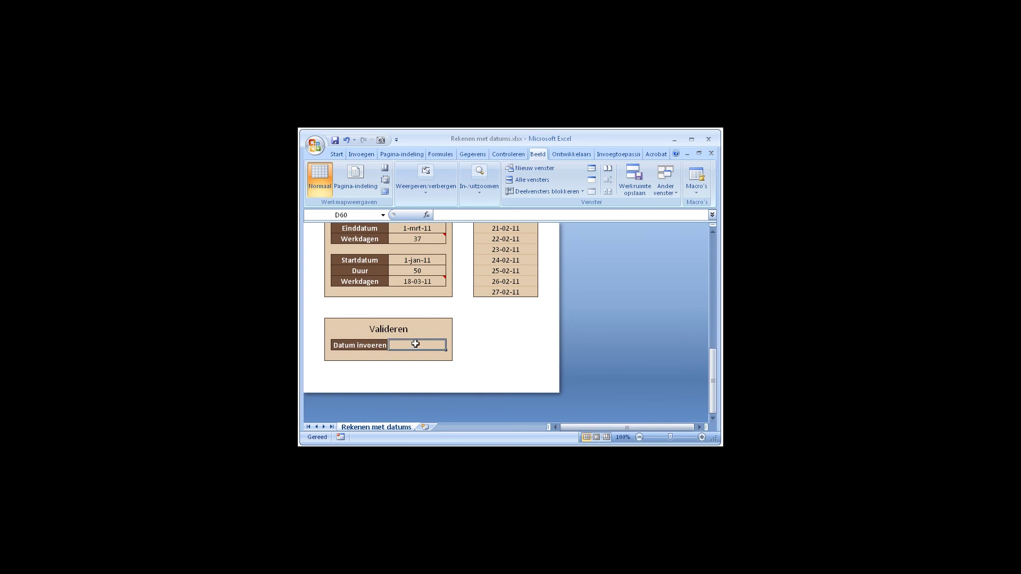
scroll(415, 344, up, 1)
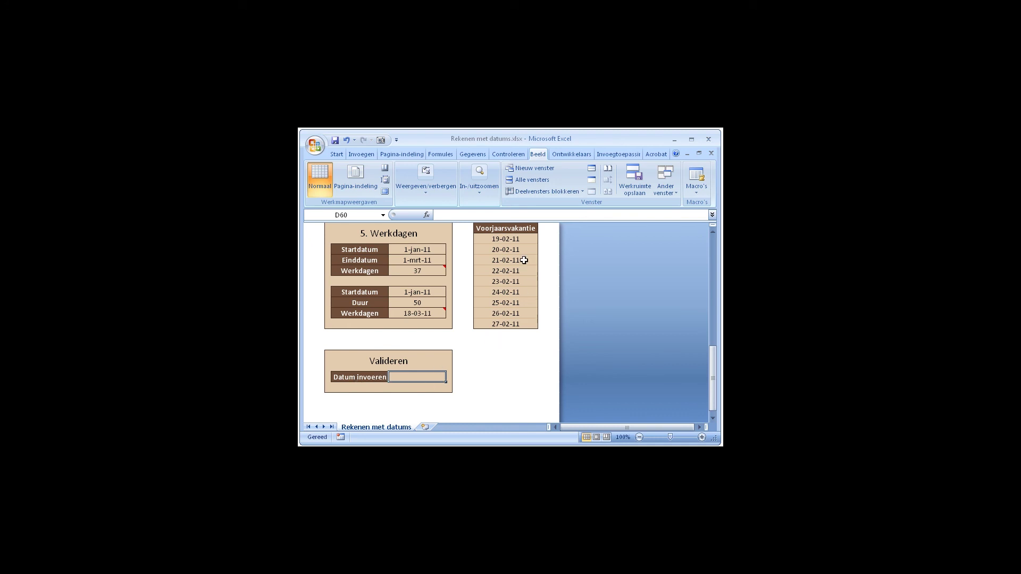
- Give Datum invoeren (D60) a custom validation rule =WEEKDAG(D60)<>7 that rejects Saturdays
click(474, 155)
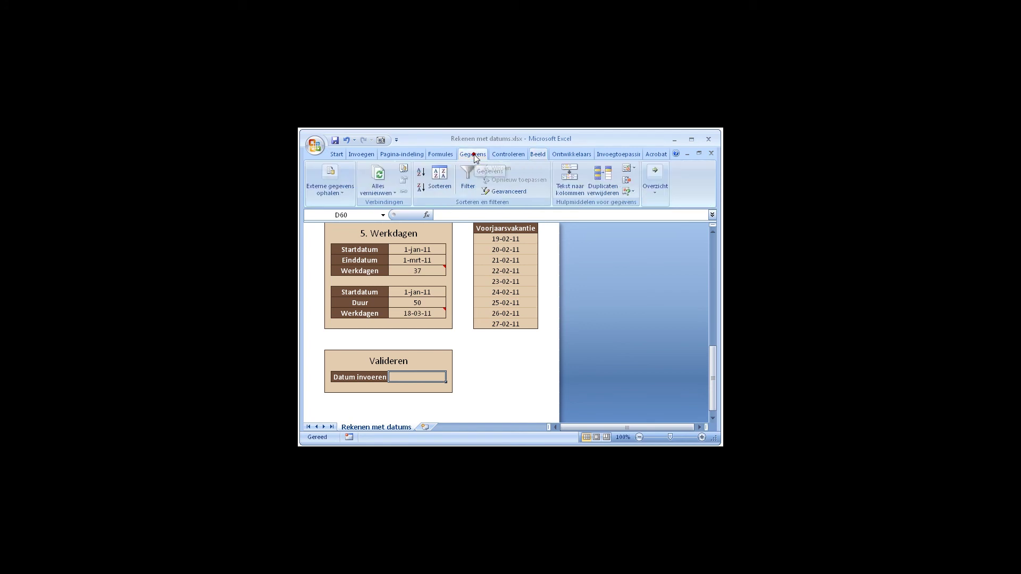
click(627, 168)
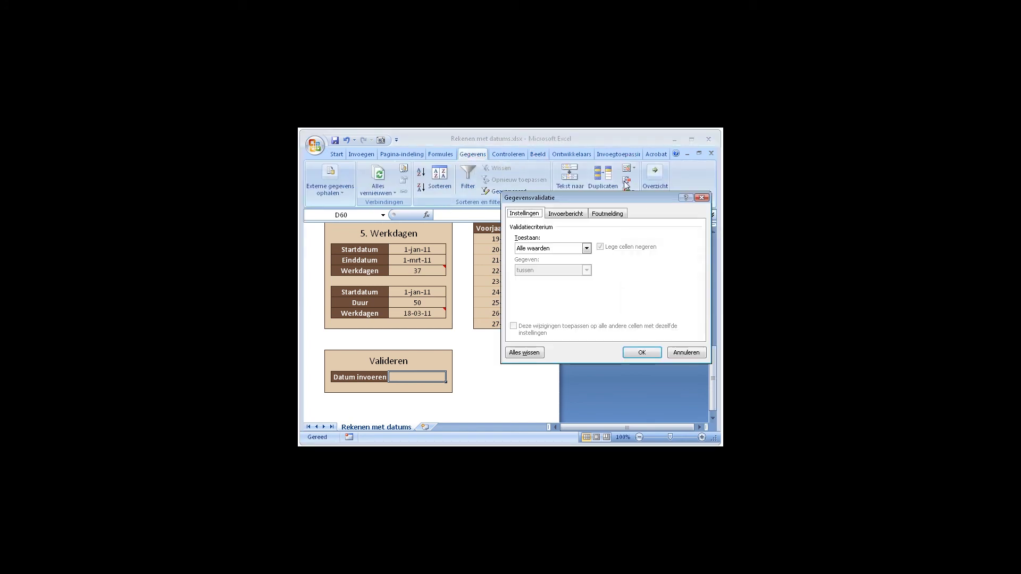
click(552, 249)
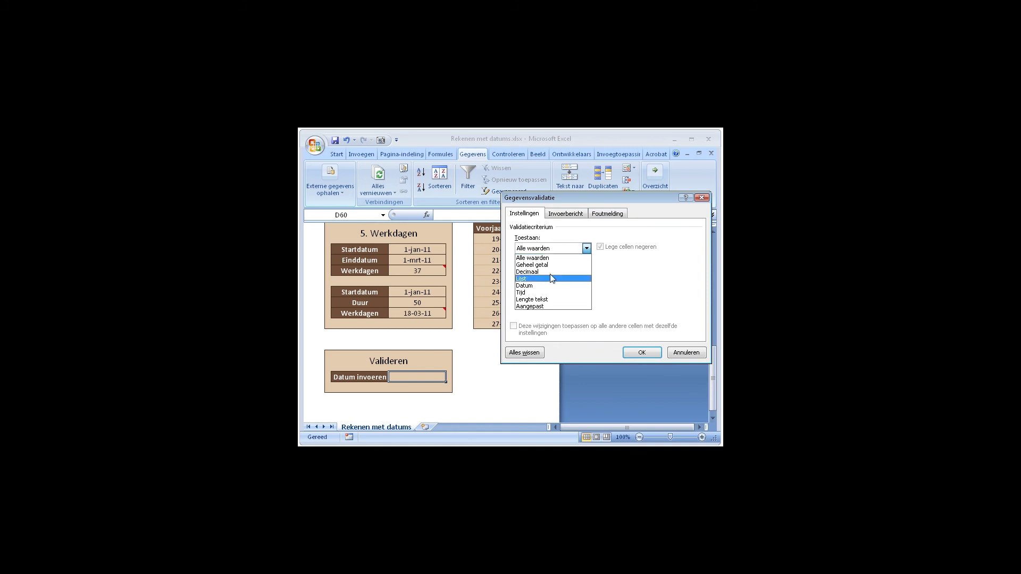
click(545, 307)
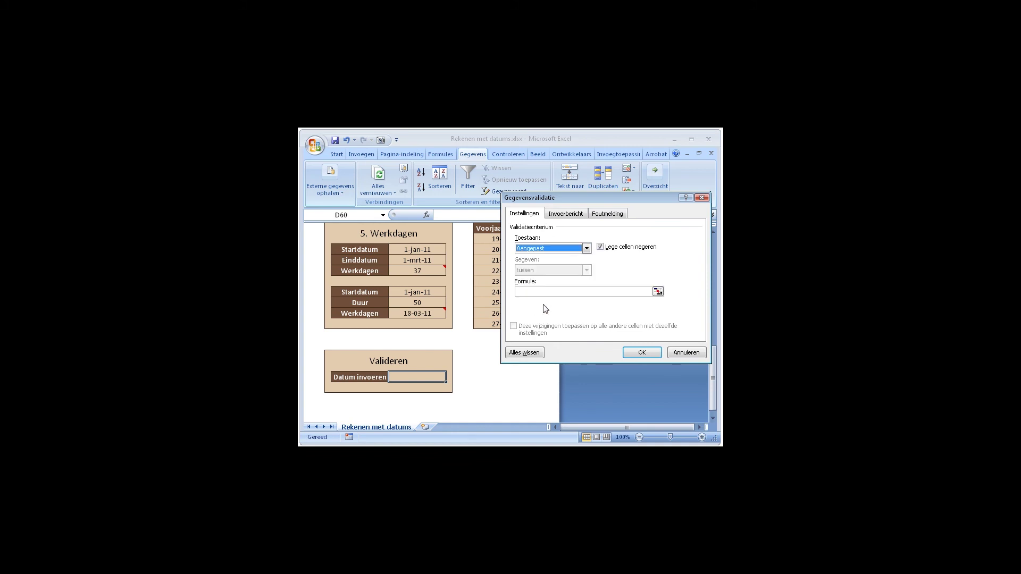
click(539, 291)
text(=weekdag()
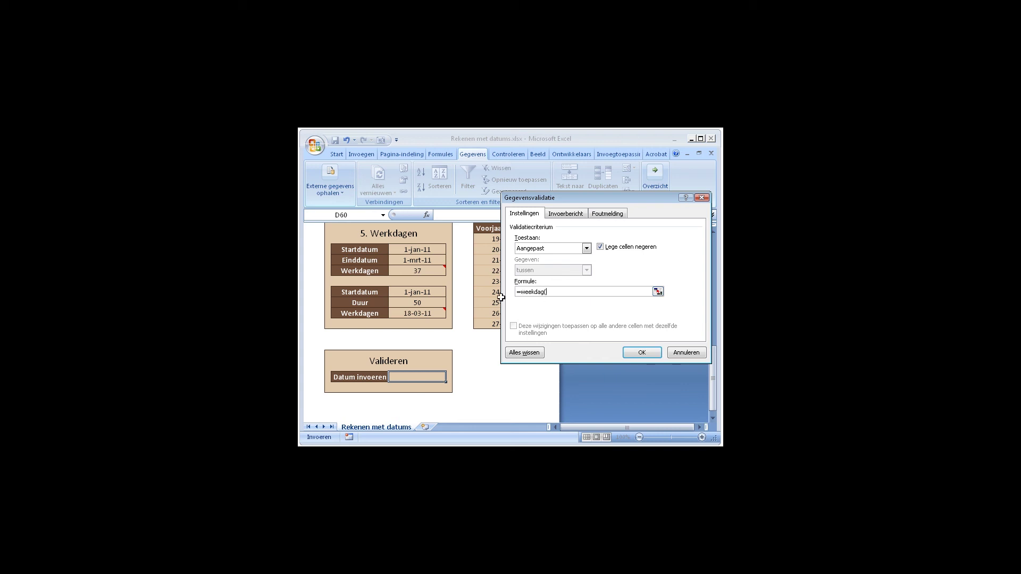
click(427, 377)
text()<>7)
click(640, 353)
click(440, 360)
click(425, 375)
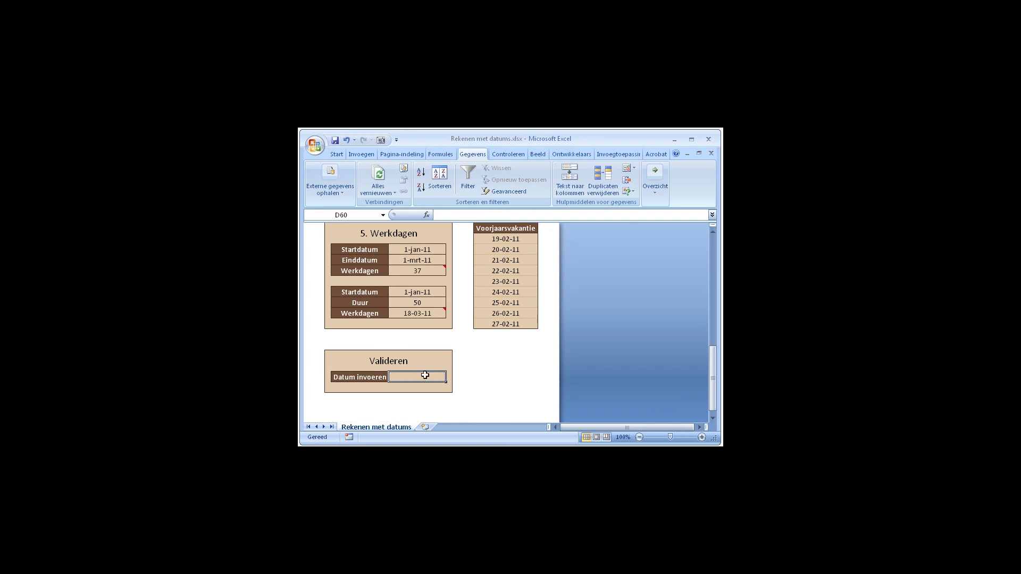
text(29-7-2011)
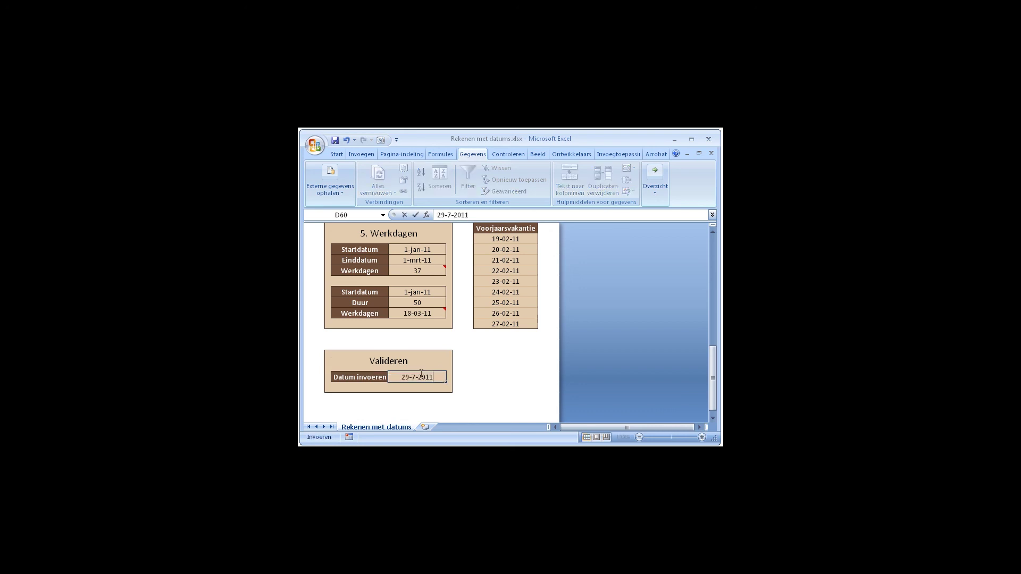
drag(407, 377, 393, 377)
text(30)
key(Return)
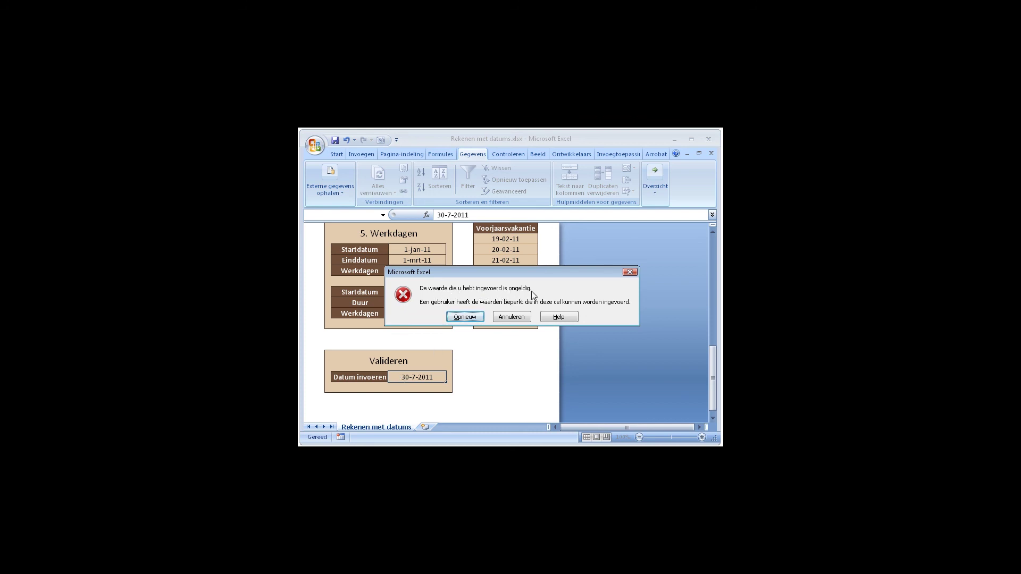
click(510, 318)
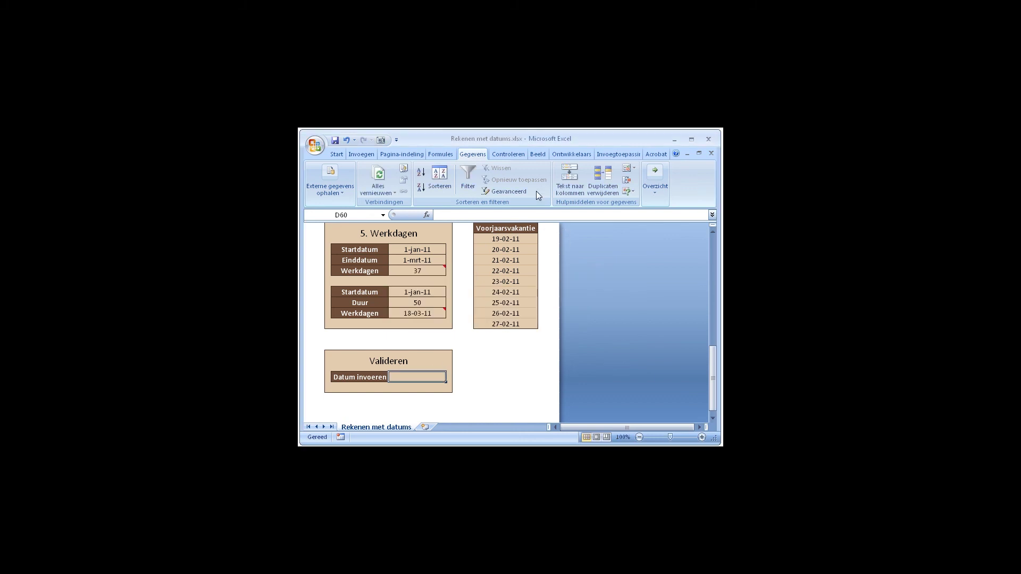
- Set the validation error alert title to 'Fout' and message to 'U dient een werkdag in te voeren'
click(627, 168)
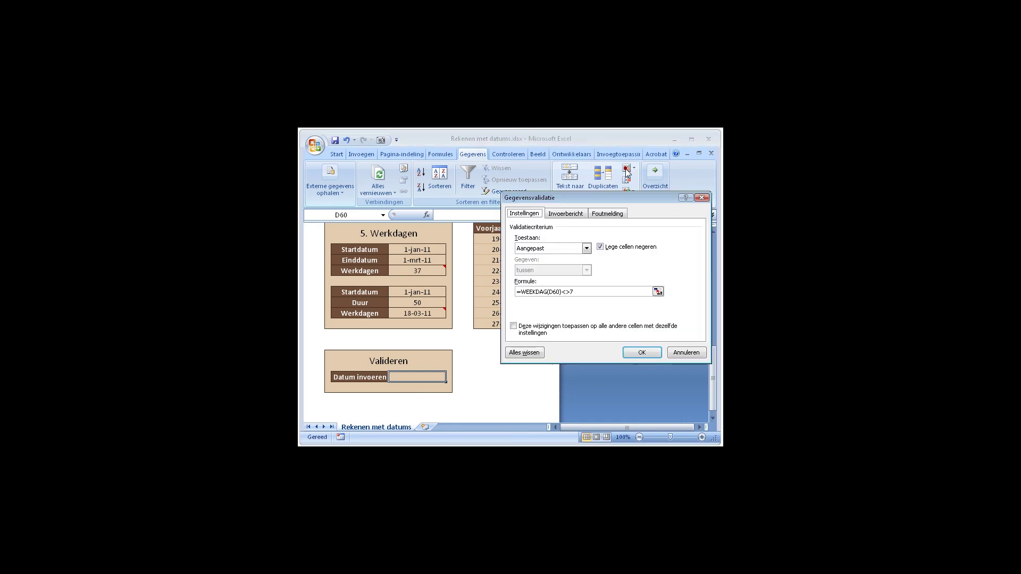
click(604, 216)
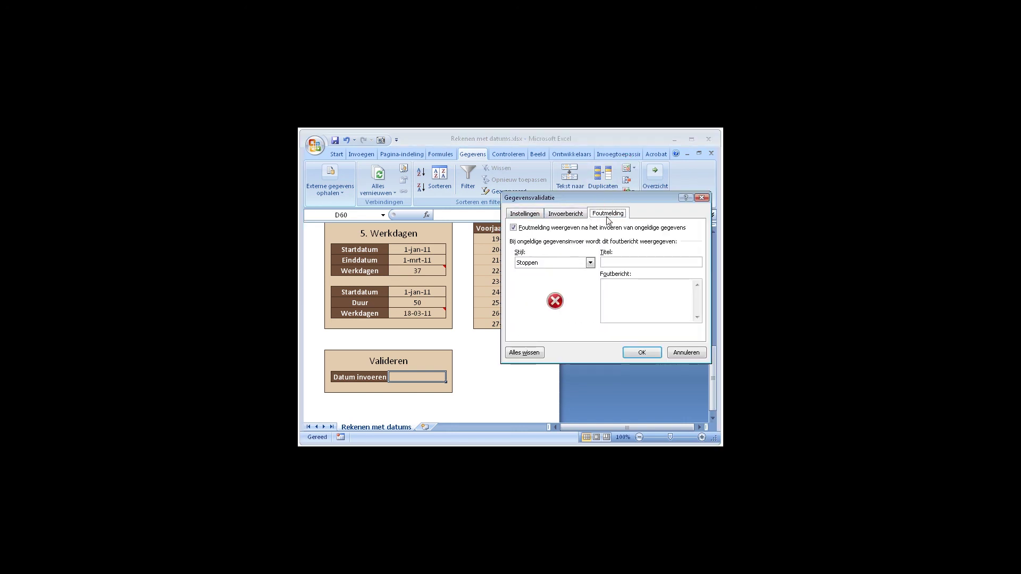
click(625, 262)
text(out)
click(620, 293)
text(U)
text(werkdag in te voer)
text(en.)
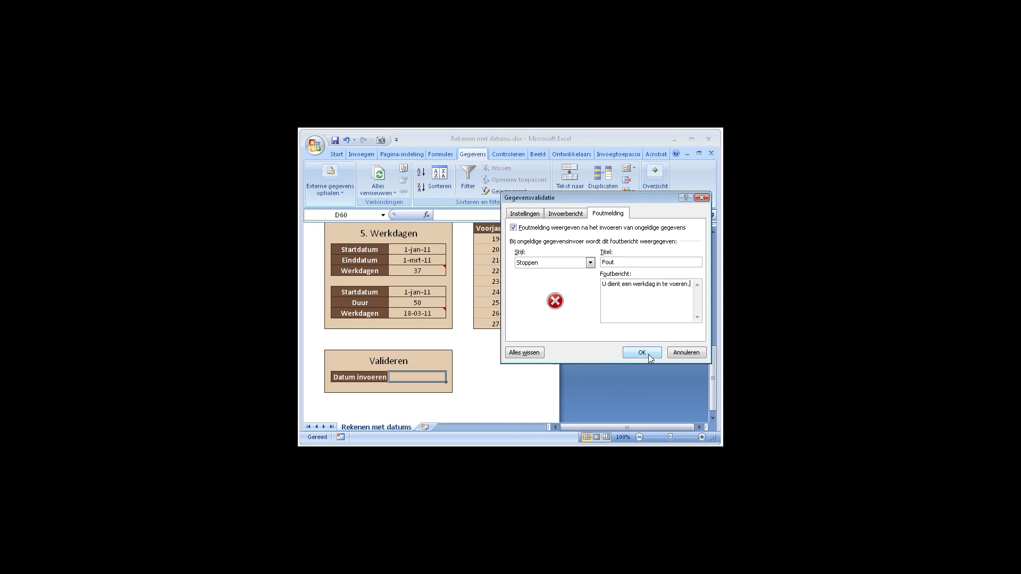
- Change the validation formula to =EN(WEEKDAG(D60)<>7;WEEKDAG(D60)<>1) so weekends are refused
click(532, 213)
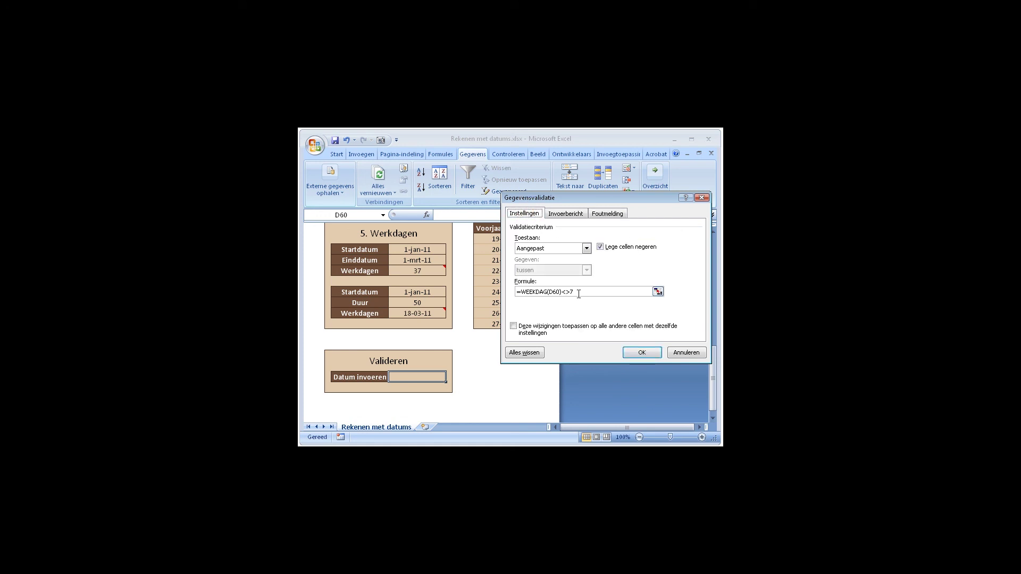
drag(574, 292, 520, 292)
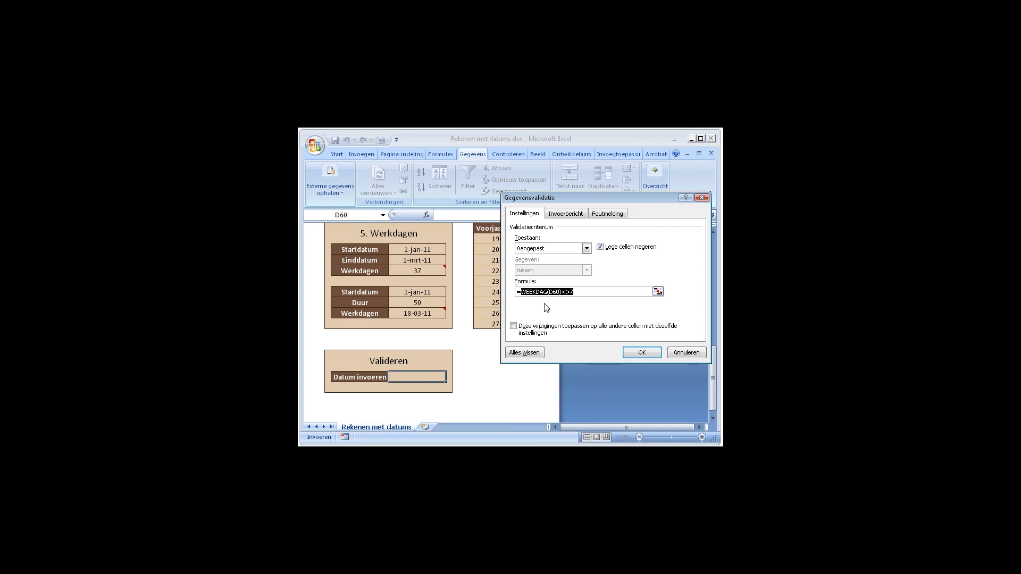
key(Delete)
text(WEEKDAG(D60)<>7)
text(;WEEKDAG(D60)<>7)
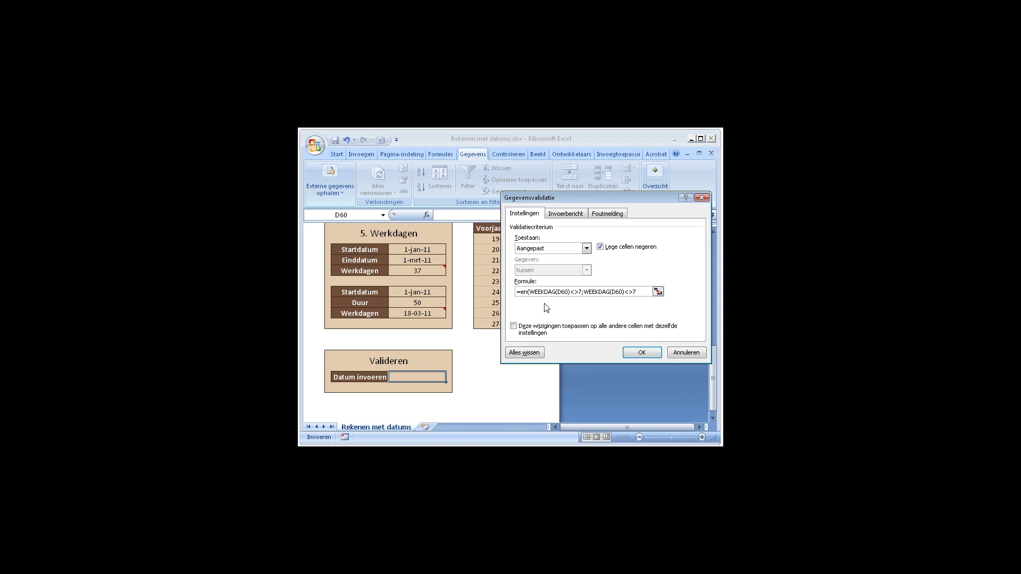
text())
double_click(634, 292)
text(1)
click(641, 354)
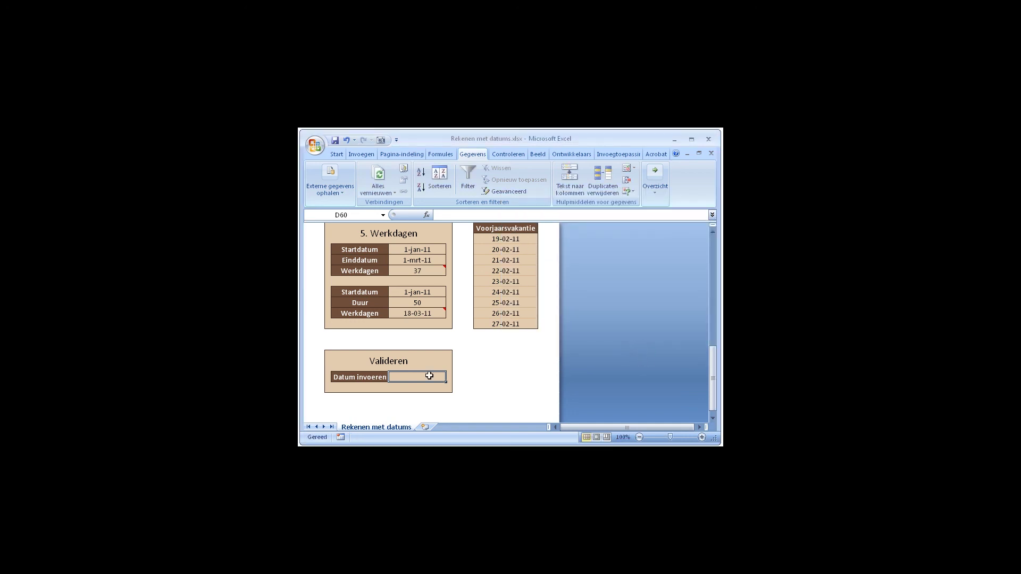
- Enter 30-7-2011 in Datum invoeren and retry after it is refused
text(29-7-2011)
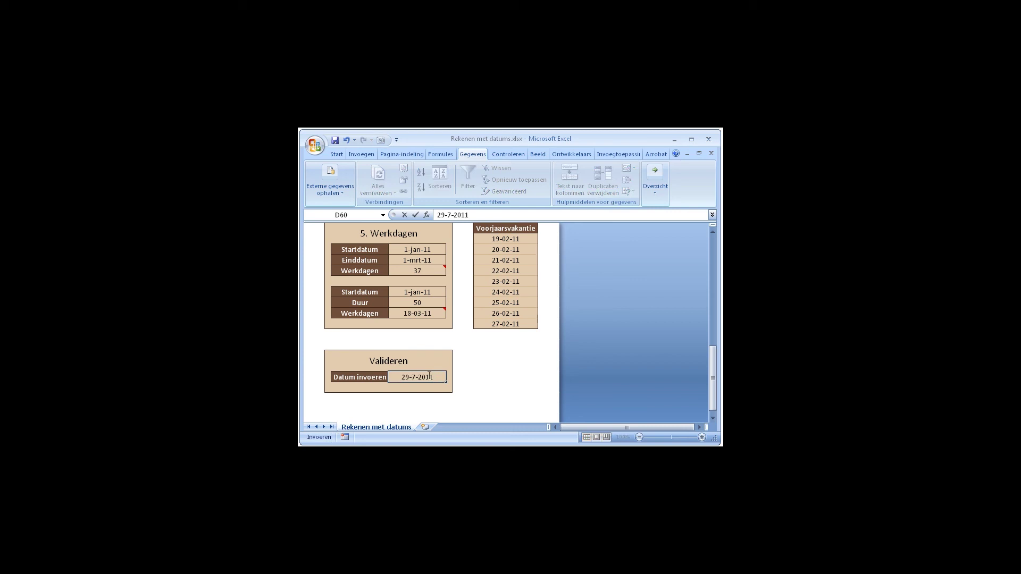
drag(409, 376, 395, 379)
text(30)
key(Return)
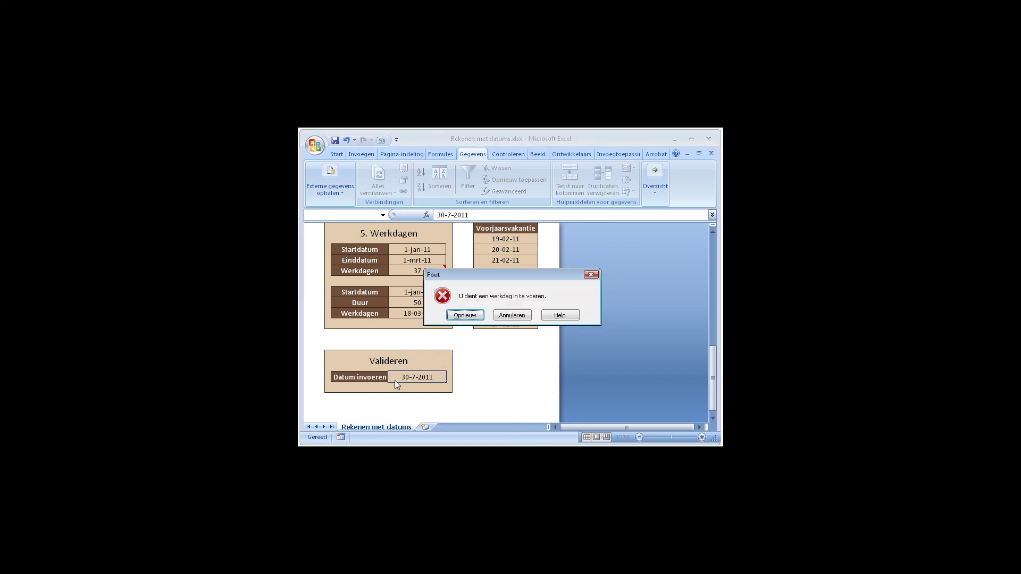
click(466, 316)
- Enter 31-7-2011 in Datum invoeren and retry after it is also refused
click(407, 375)
double_click(407, 376)
text(31)
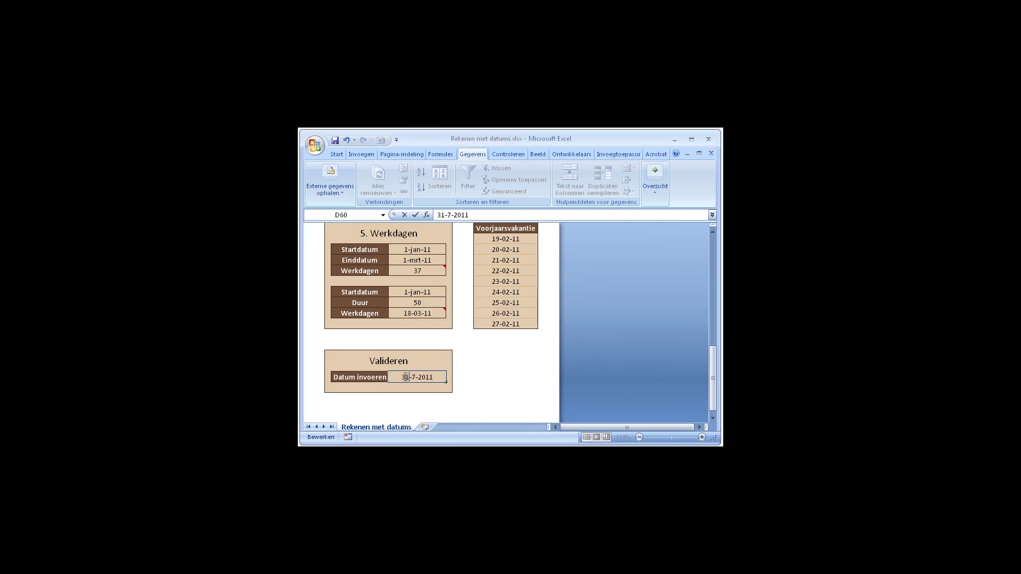
key(Return)
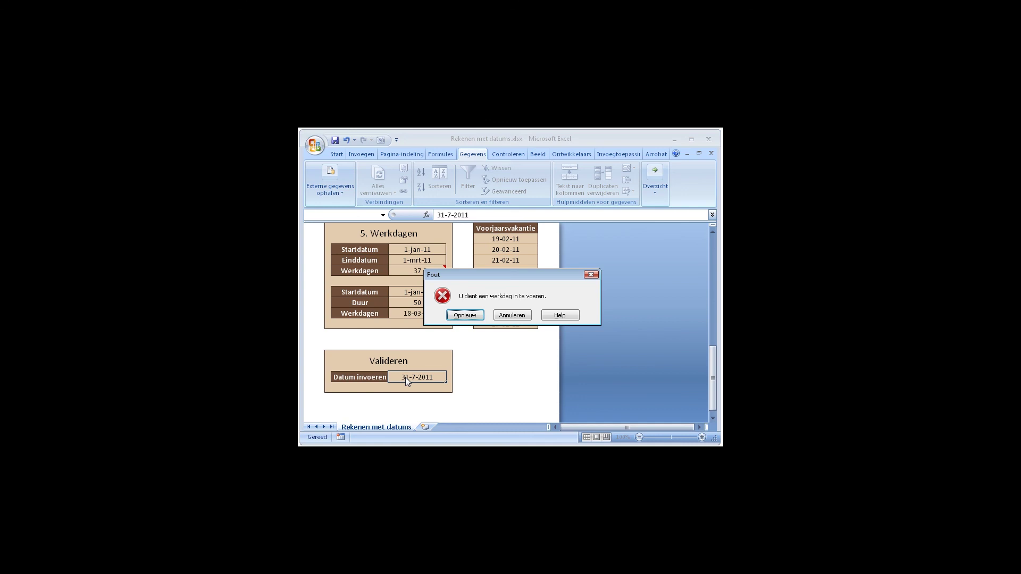
click(464, 315)
text(2)
- Enter the workday 1-8-2011 in Datum invoeren, accepted as 1-08-11
double_click(408, 377)
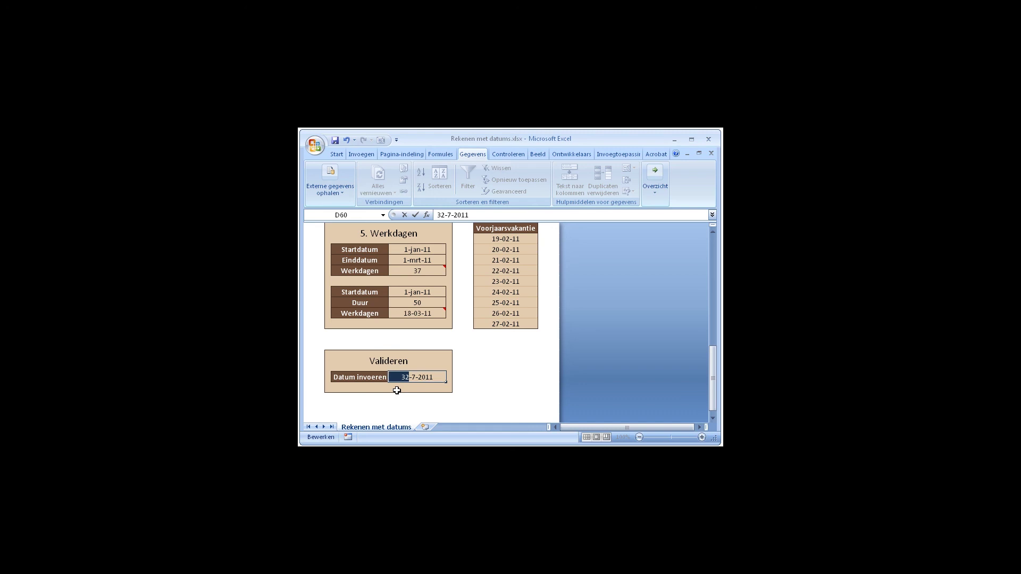
text(1)
key(BackSpace)
text(8)
key(Return)
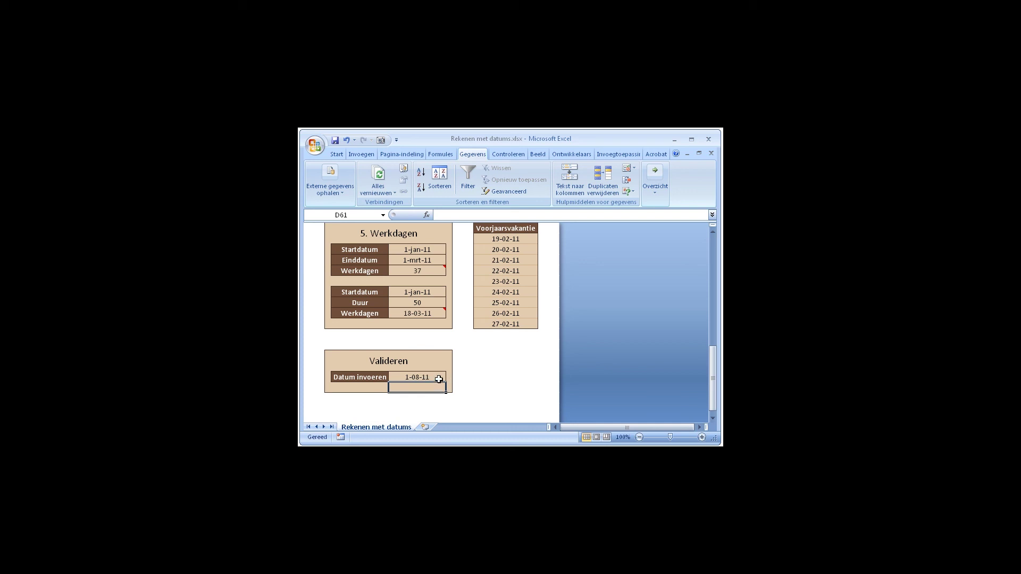
click(438, 379)
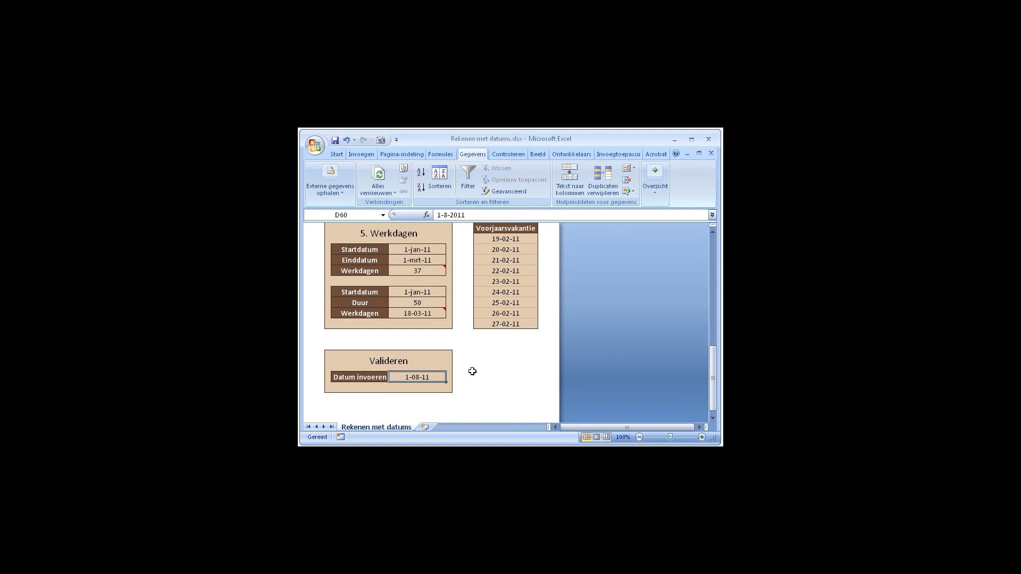
- Return to cell A1 at the top of the sheet
scroll(472, 371, up, 5)
scroll(472, 371, up, 5)
scroll(472, 371, up, 5)
scroll(471, 371, up, 5)
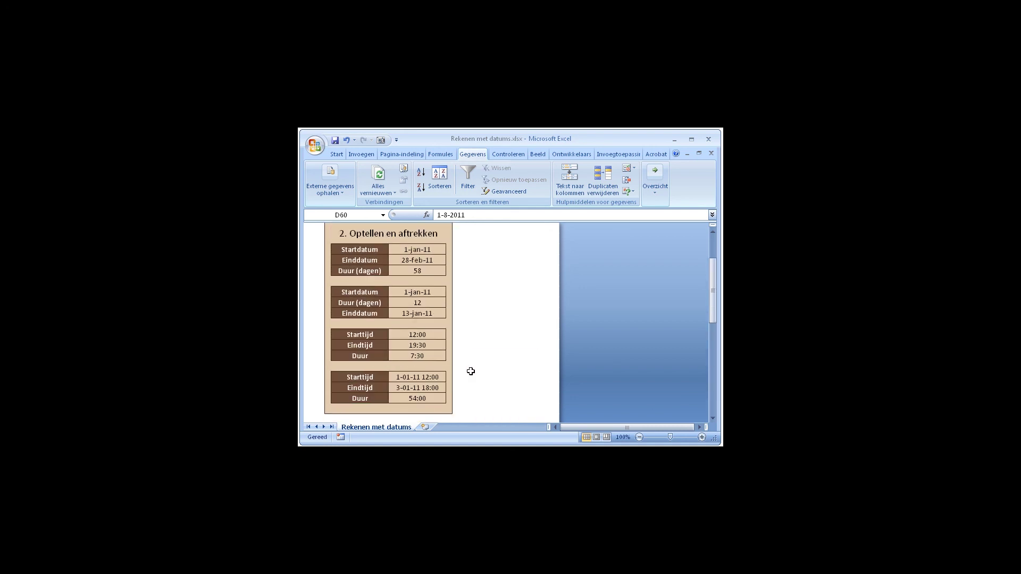
scroll(471, 372, up, 3)
click(312, 228)
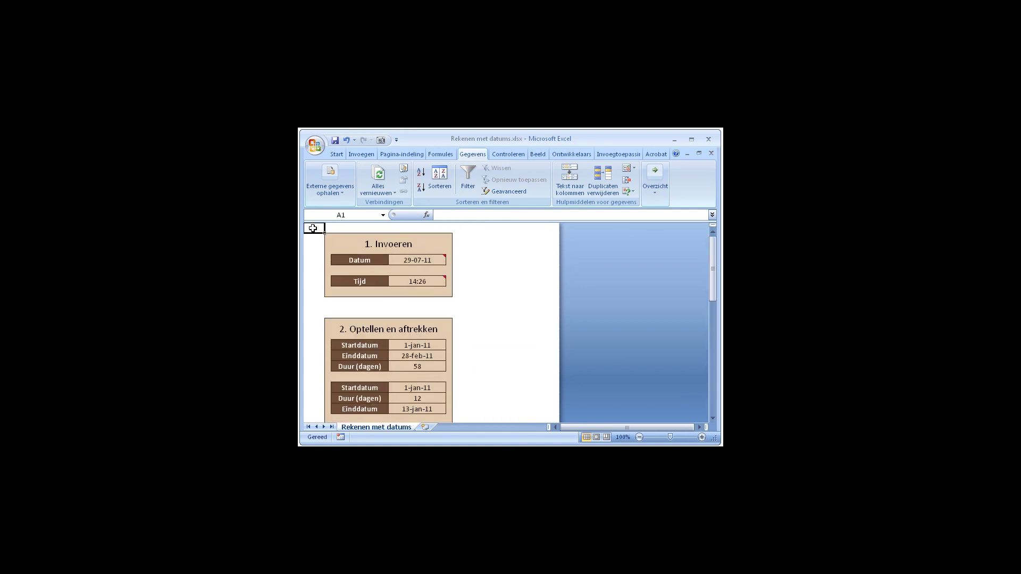